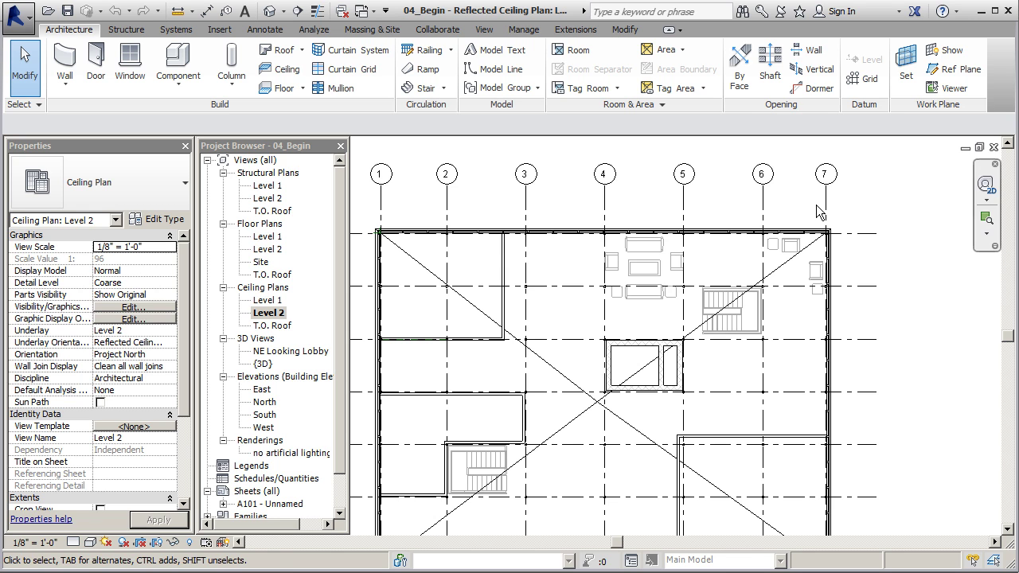
- Open the NE Looking Lobby 3D perspective from the Project Browser
double_click(309, 350)
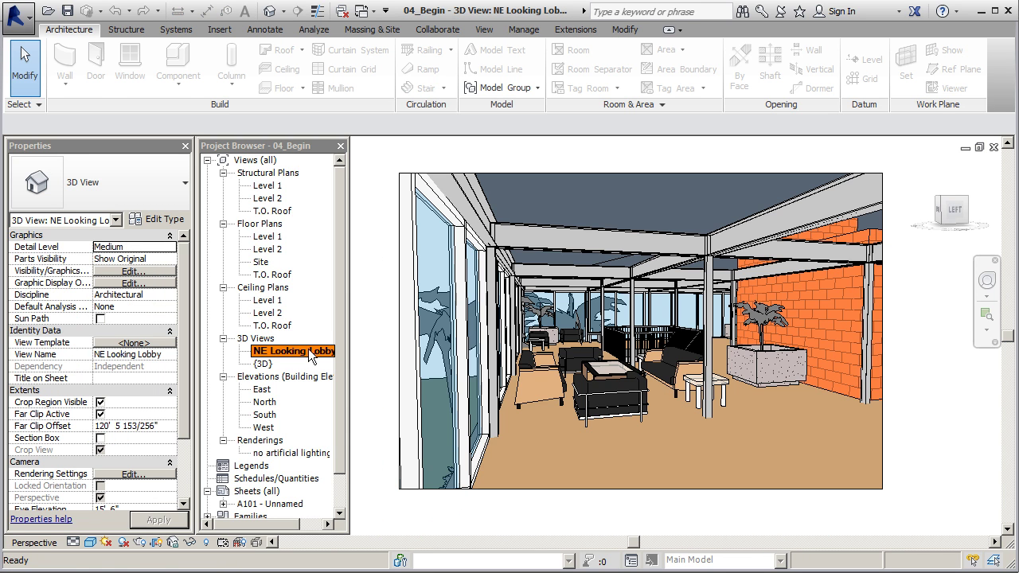
- Highlight the connected lobby beams, then go to the Level 2 ceiling plan and start a ceiling
scroll(413, 403, down, 1)
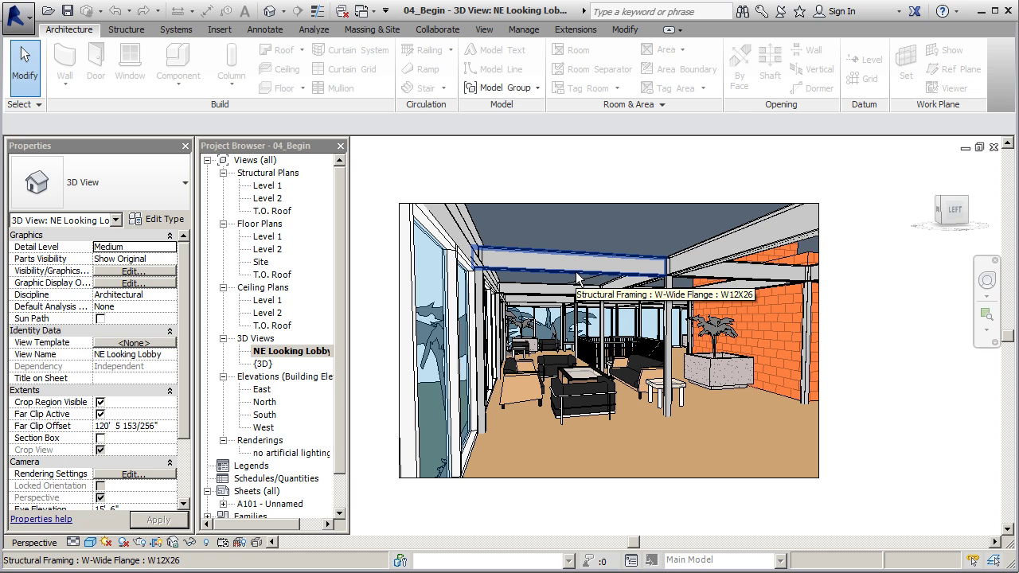
key(Tab)
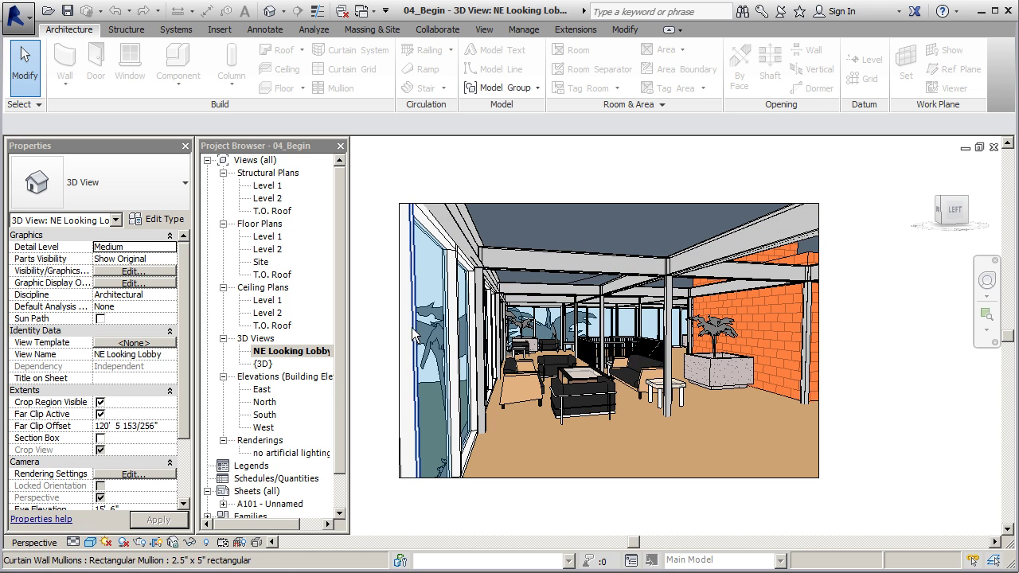
double_click(269, 313)
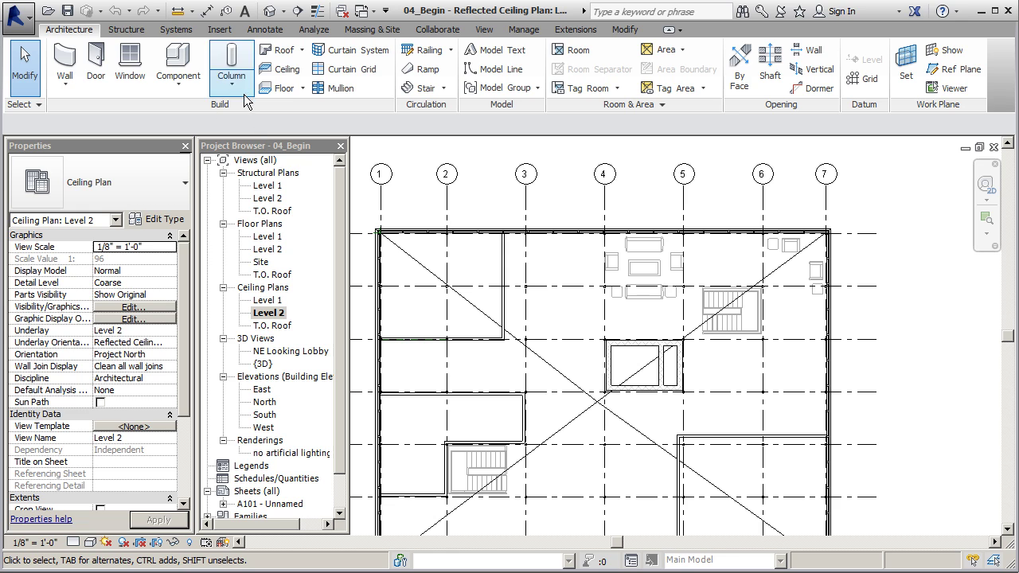
click(280, 69)
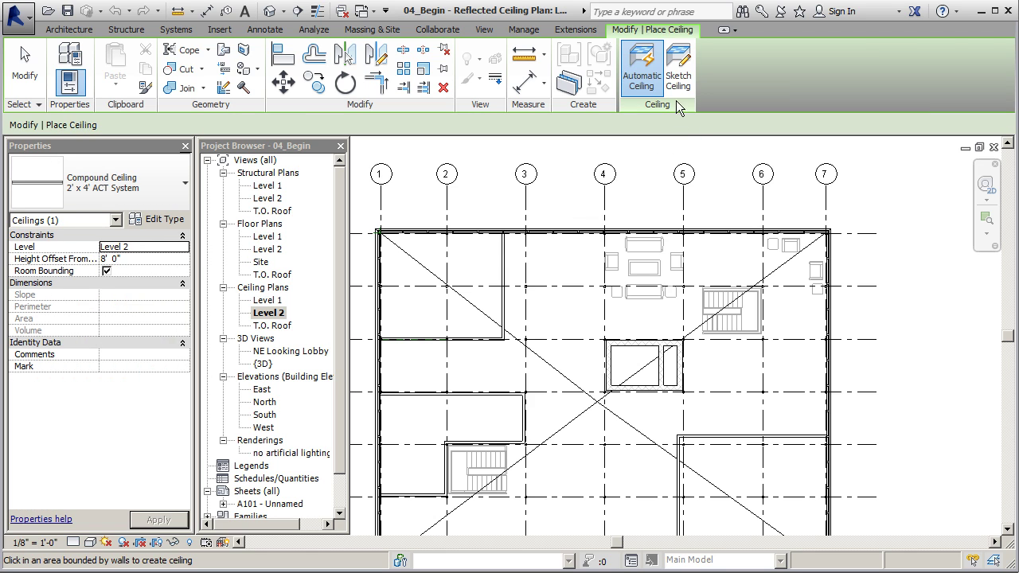
- Sketch a rectangular ceiling boundary from the upper-left wall corner to the lower-right wall
click(679, 70)
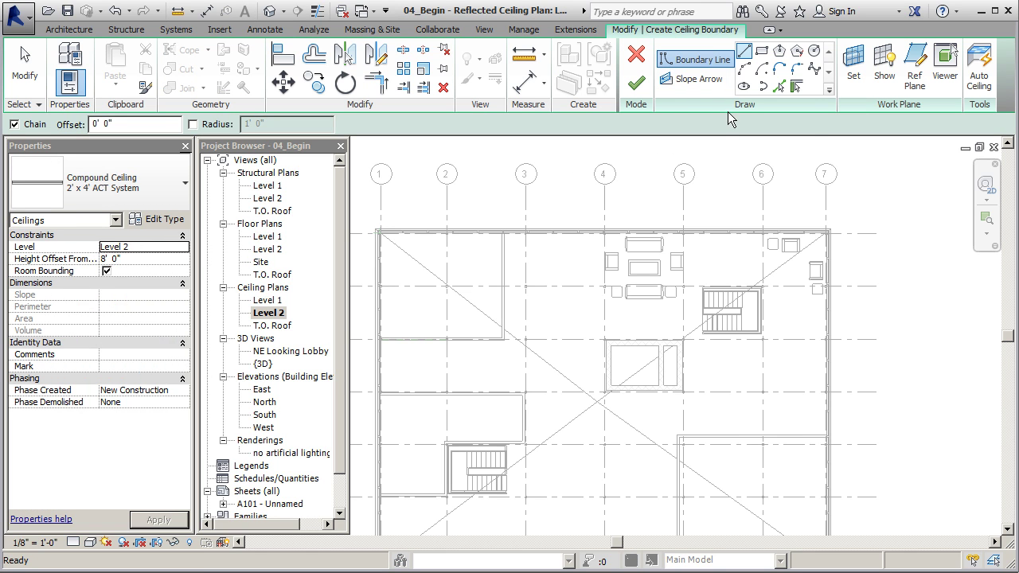
click(761, 53)
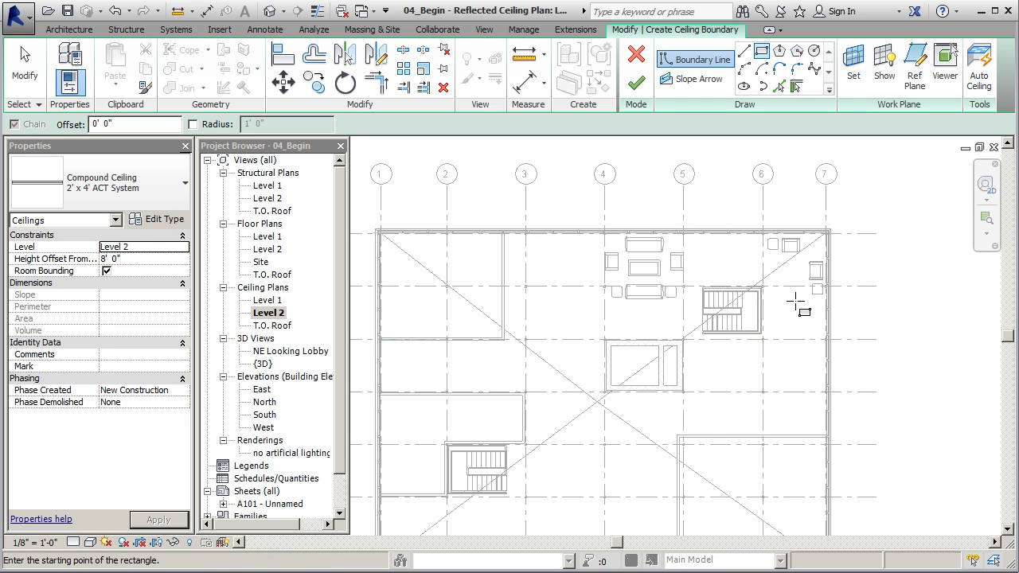
scroll(516, 232, up, 7)
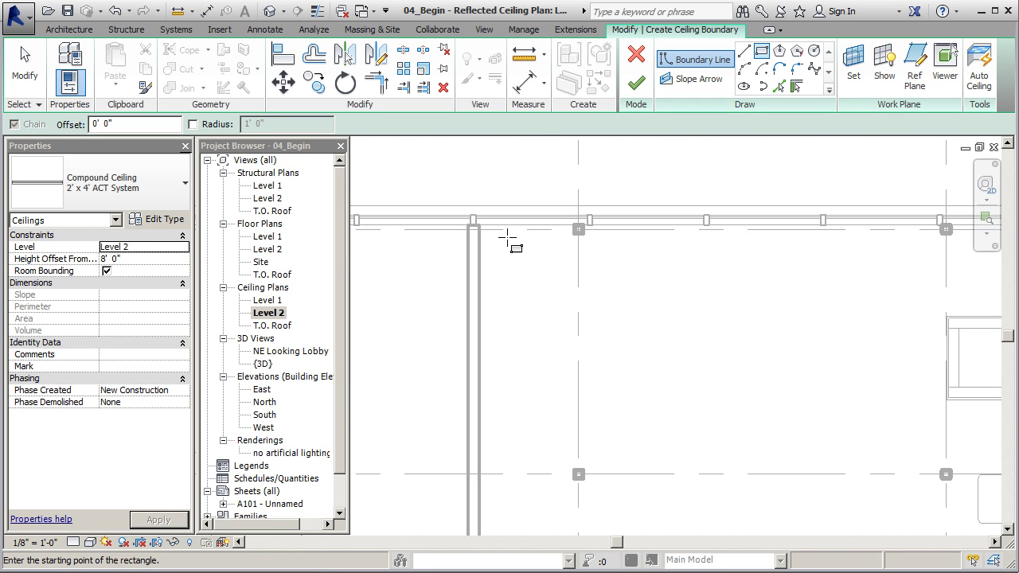
click(477, 225)
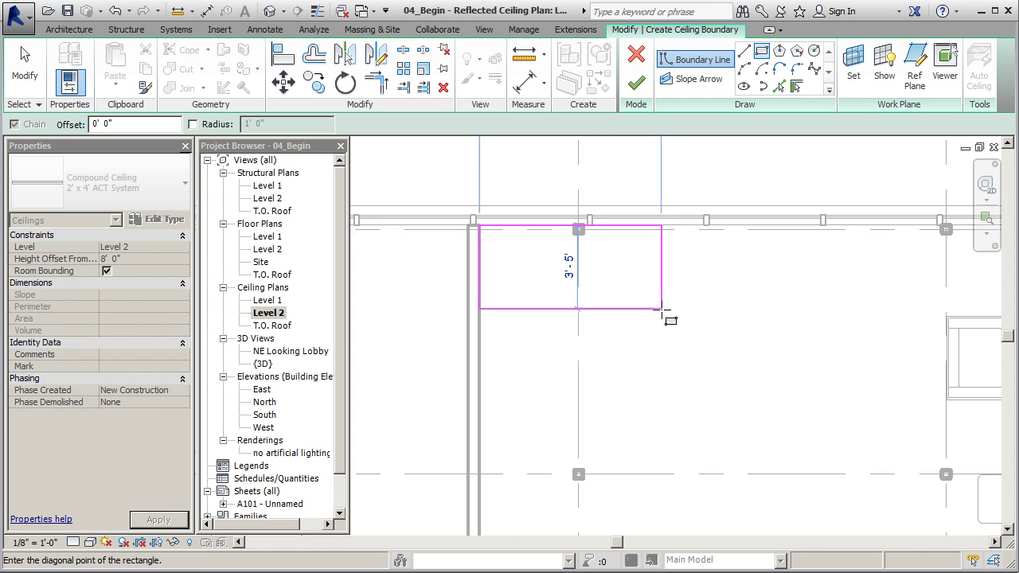
scroll(554, 273, down, 3)
scroll(535, 253, down, 4)
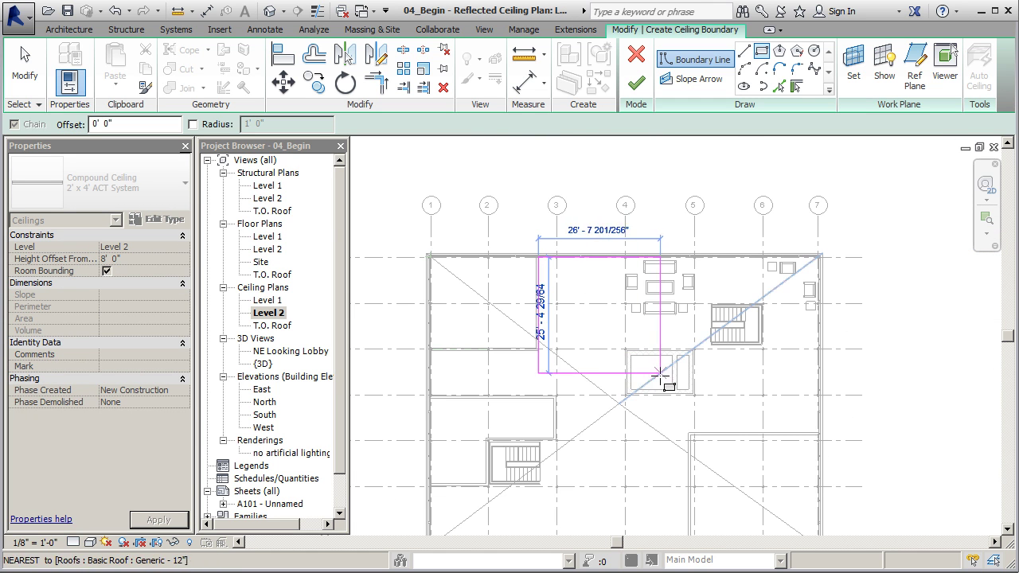
scroll(701, 414, up, 4)
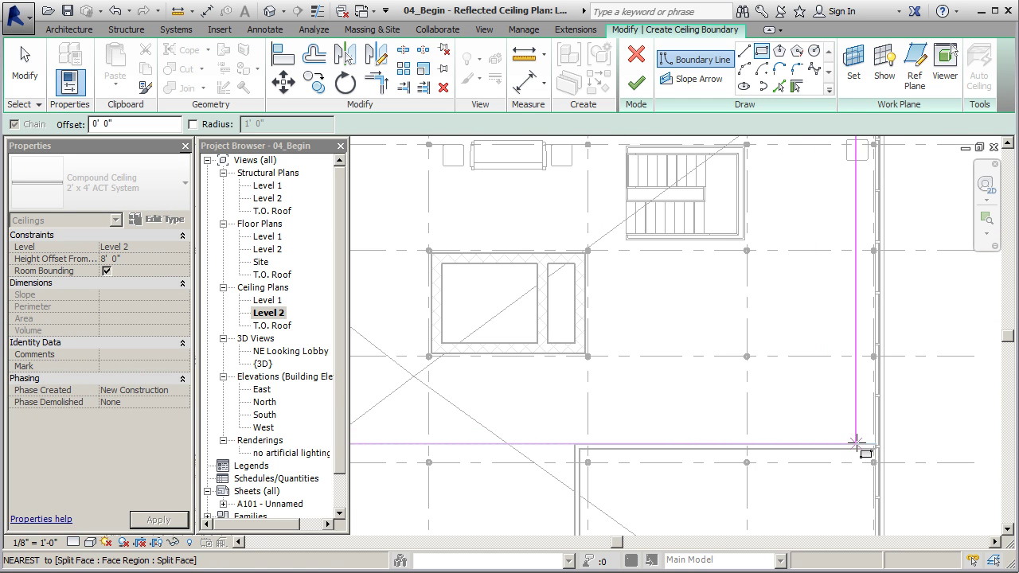
click(868, 443)
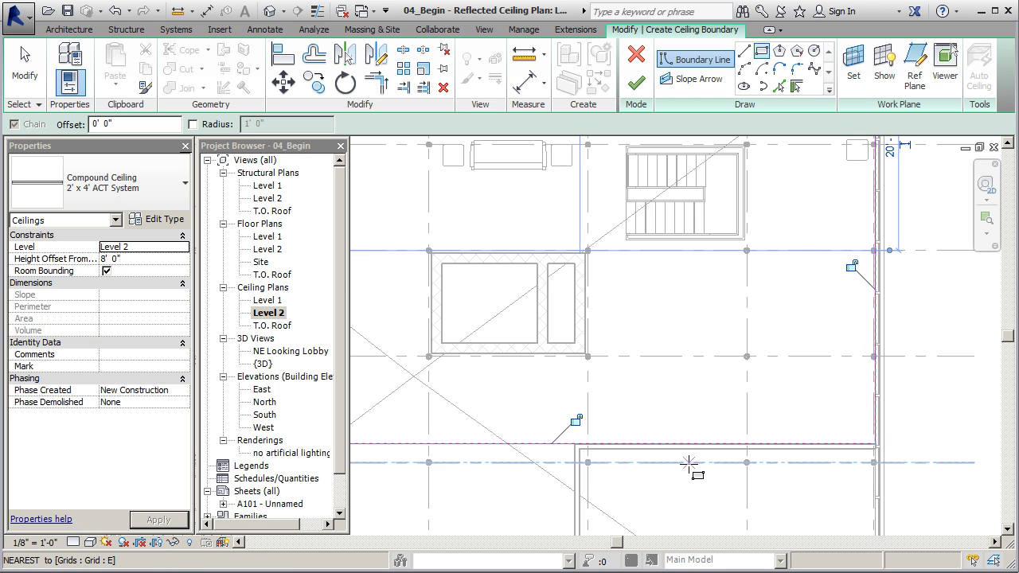
scroll(648, 412, down, 3)
scroll(649, 411, down, 3)
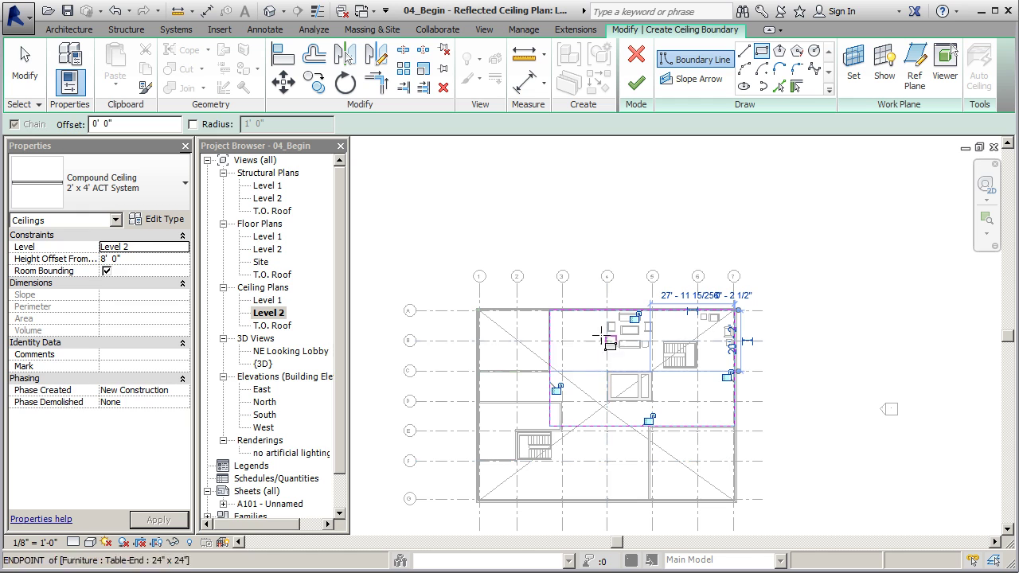
scroll(661, 398, up, 3)
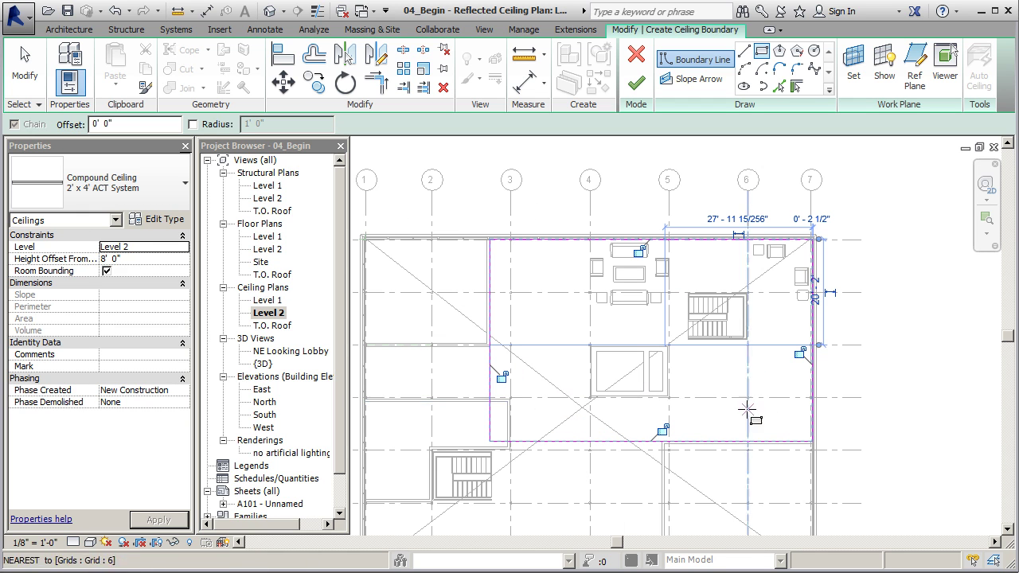
- Set the ceiling type to GWB on Mtl. Stud and finish the sketch
click(181, 186)
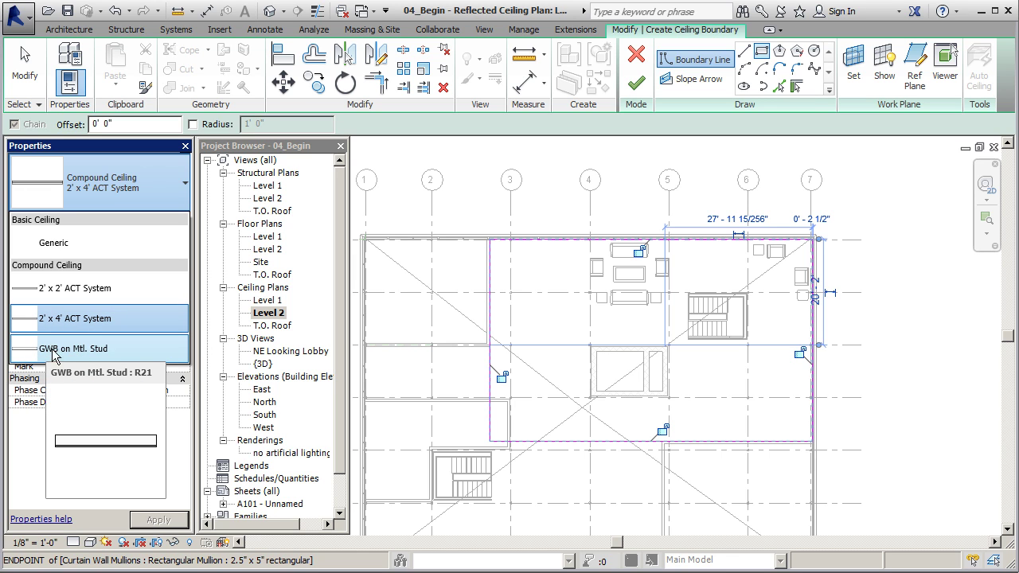
click(55, 355)
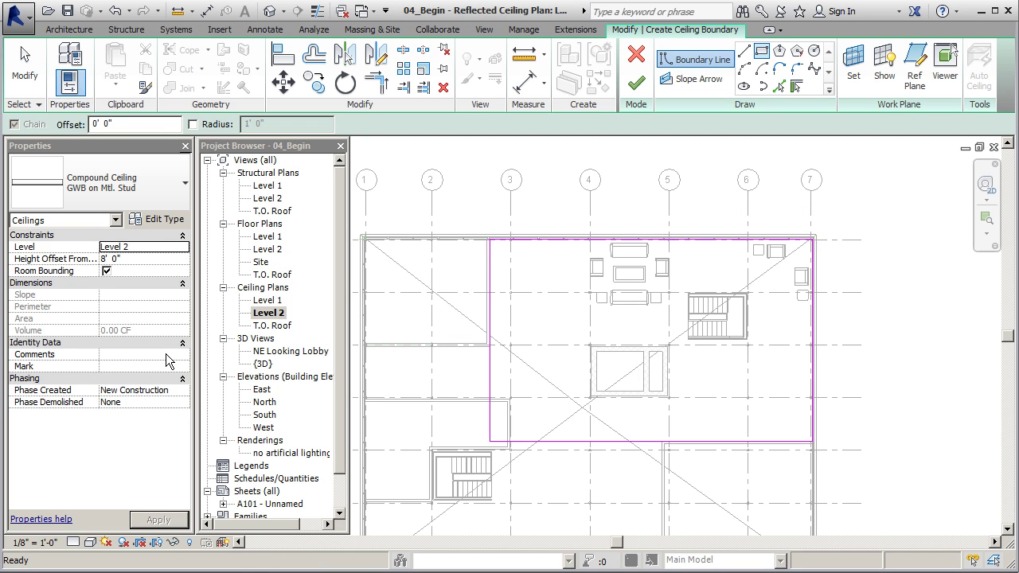
click(639, 88)
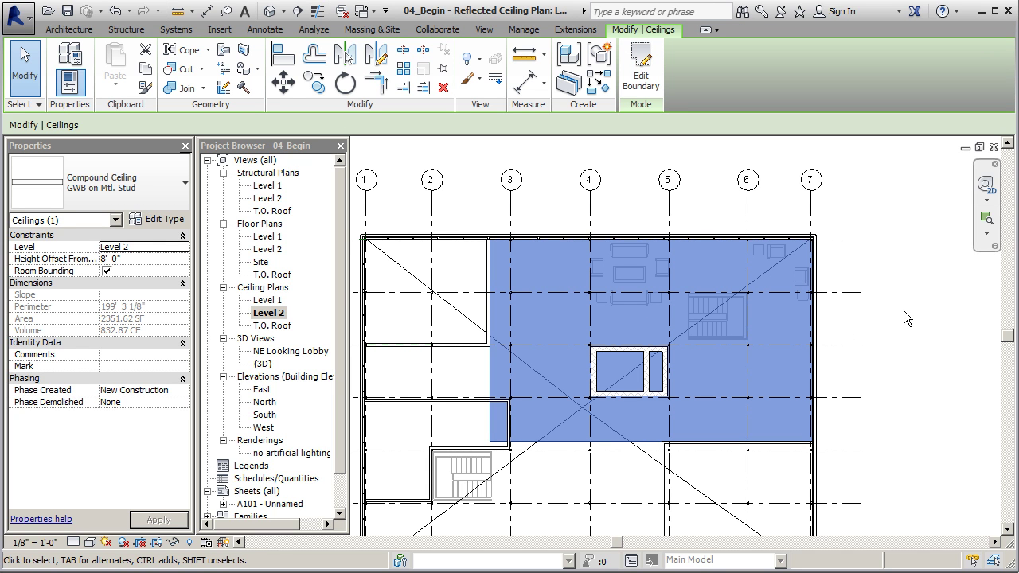
- Change the GWB on Mtl. Stud type's metal stud layer thickness to 1" and apply
click(160, 219)
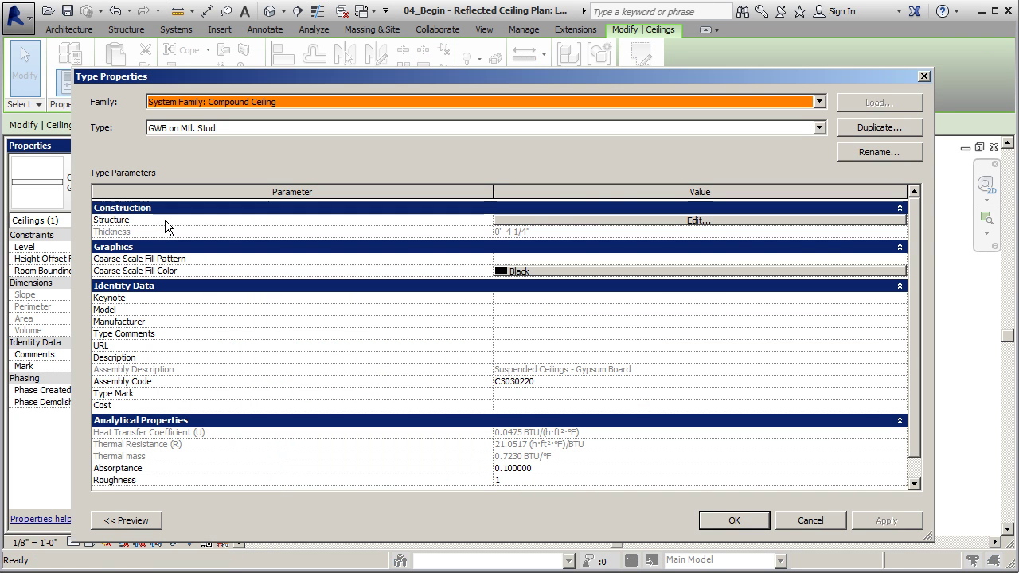
click(706, 219)
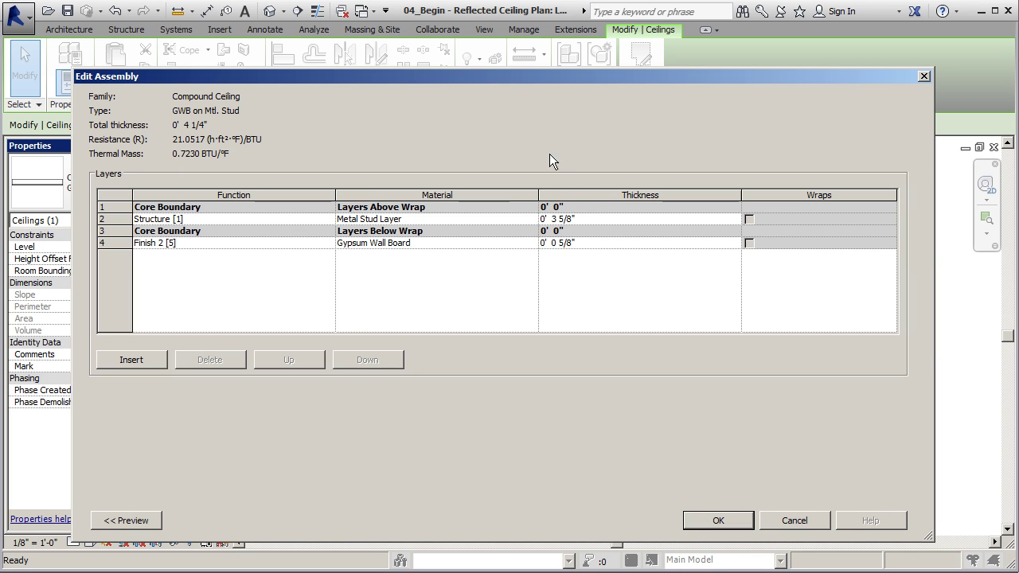
click(595, 219)
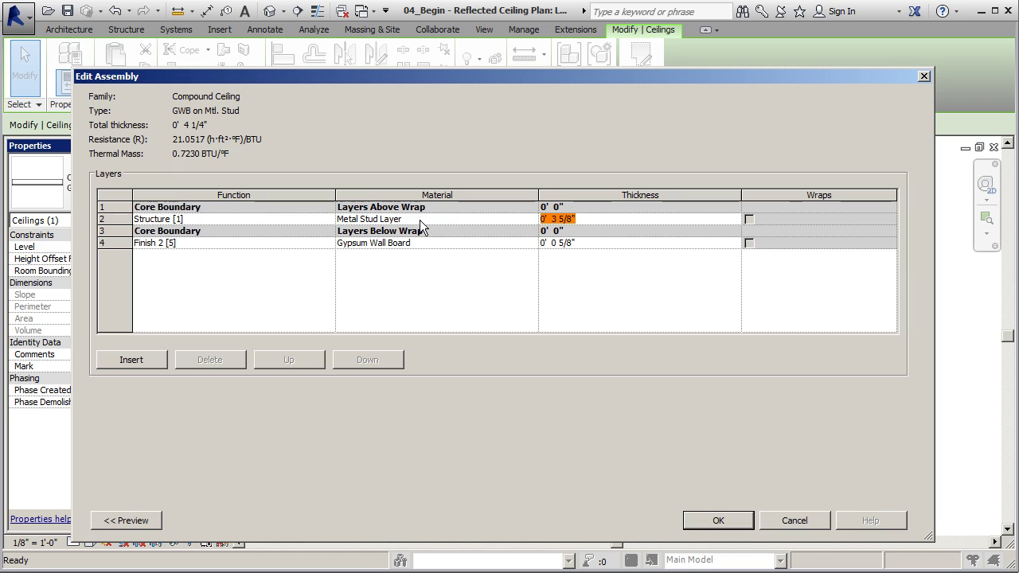
text(1)
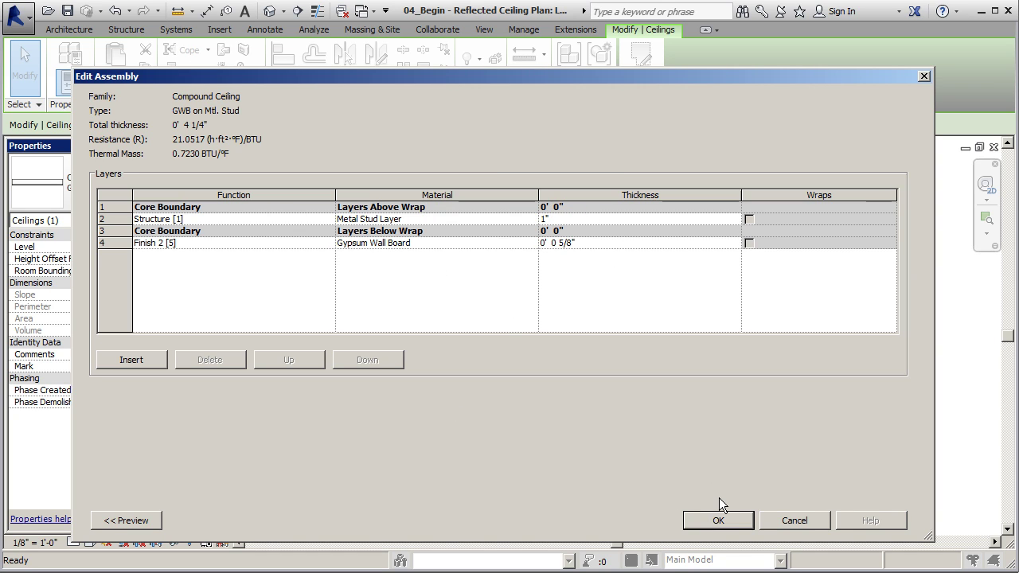
click(734, 521)
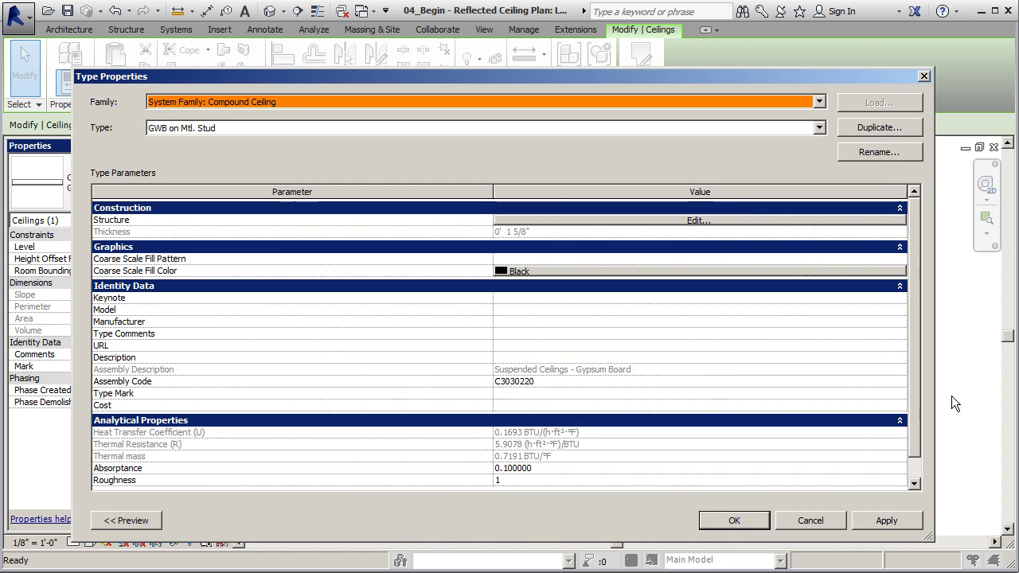
click(886, 520)
click(734, 520)
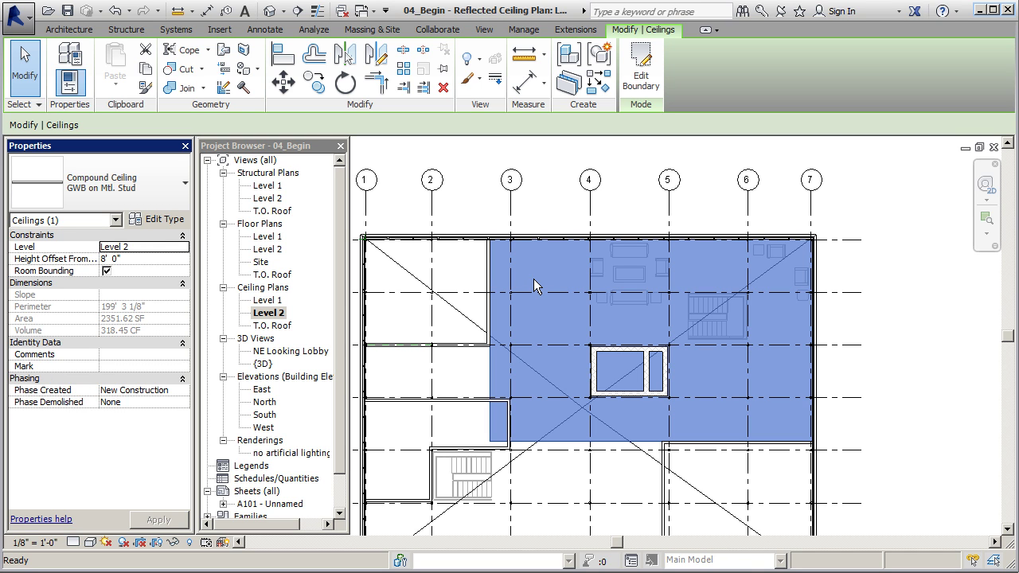
click(140, 261)
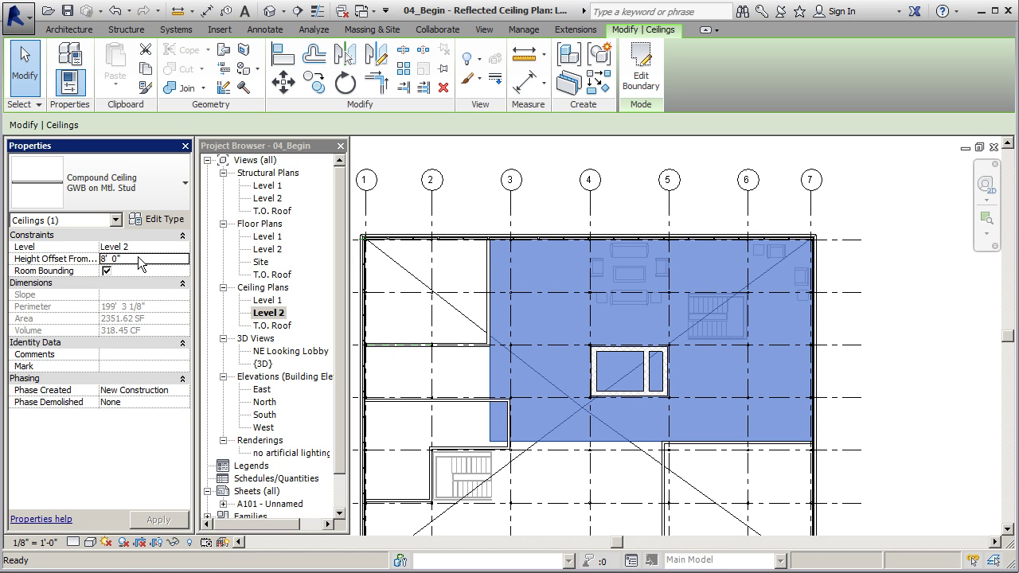
- Set the ceiling's height offset from Level 2 to 9'
double_click(139, 258)
text(9)
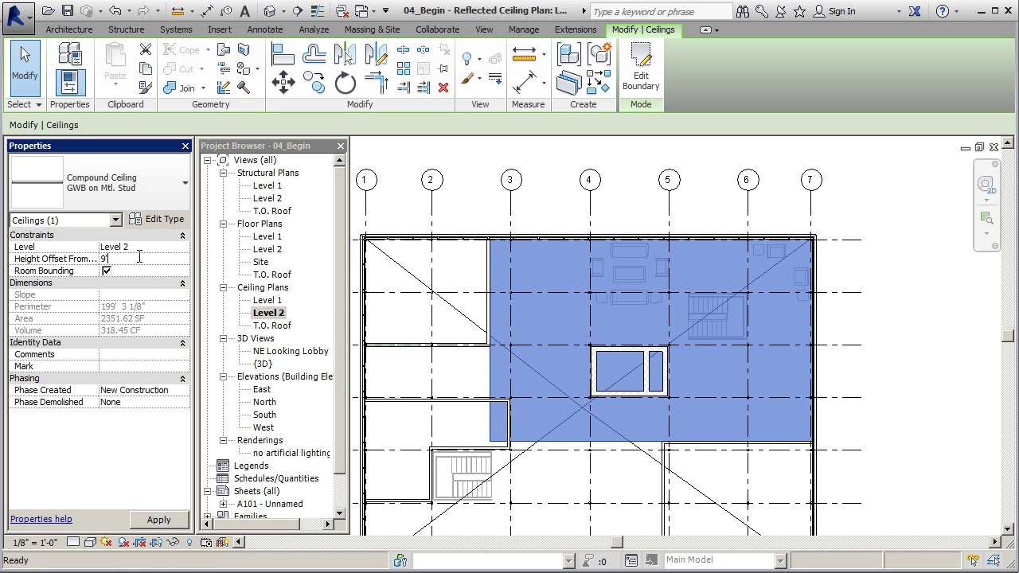
text(')
key(Return)
click(896, 197)
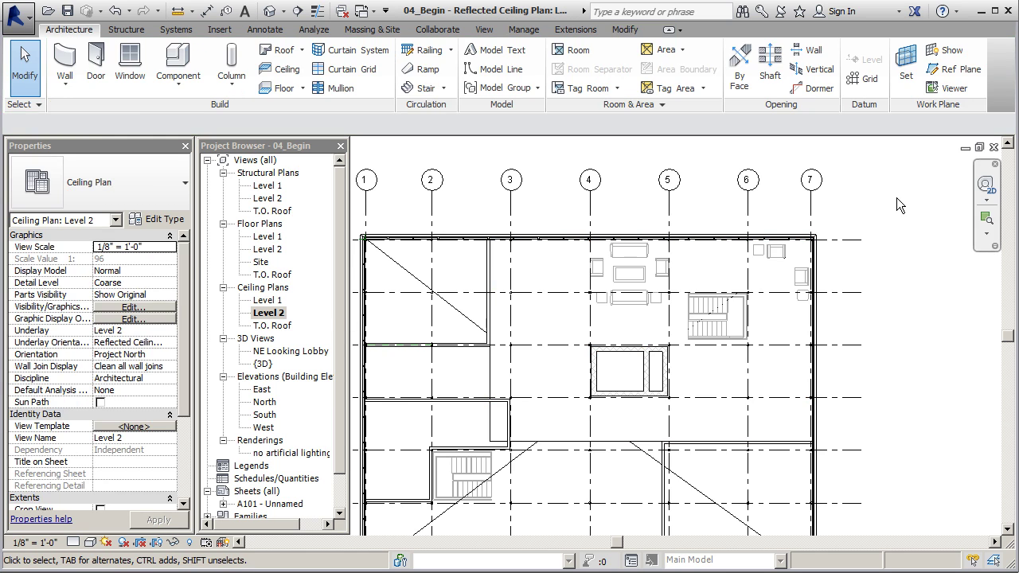
- Review the ceiling in the NE Looking Lobby 3D view, then return to the Level 2 ceiling plan
click(293, 354)
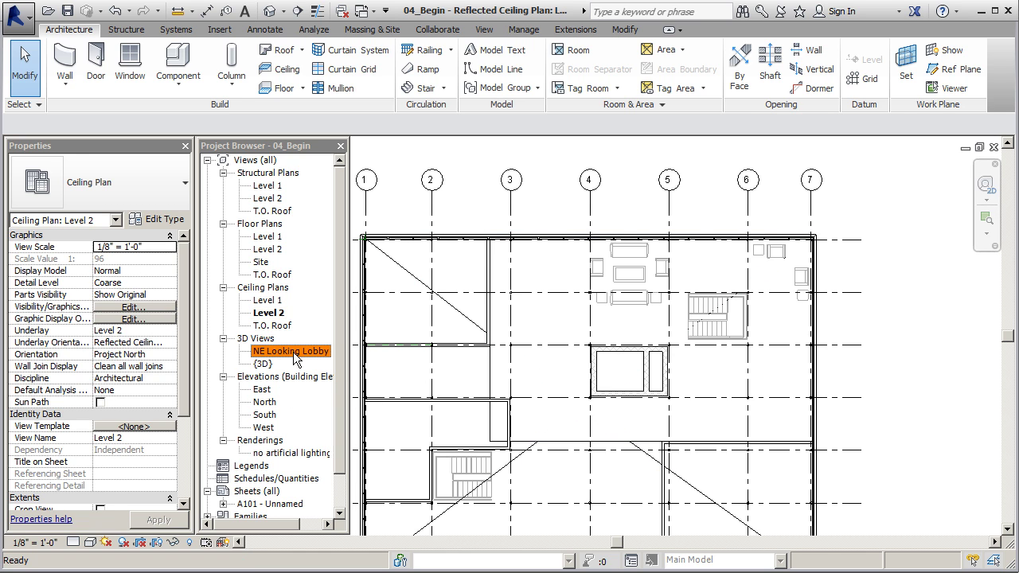
double_click(293, 354)
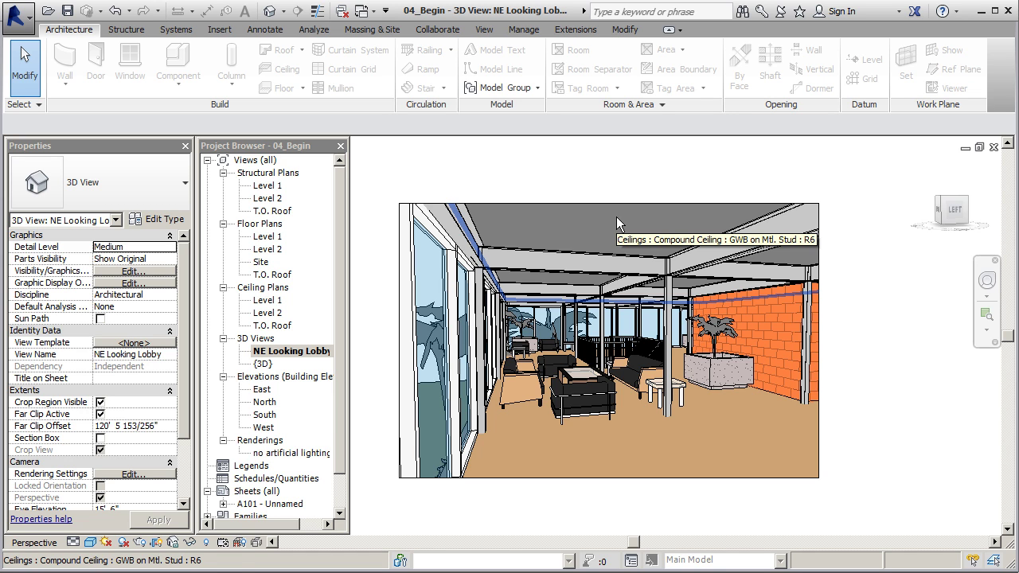
double_click(269, 313)
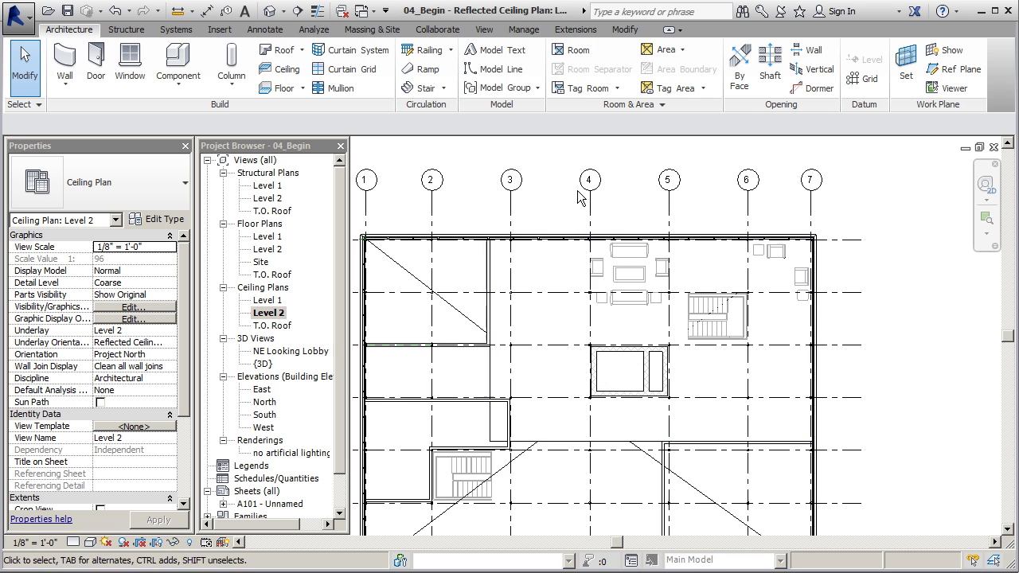
- Zoom out and start component placement with the Floor Lamp - Hemispheric 60W - 120V type
scroll(647, 219, down, 2)
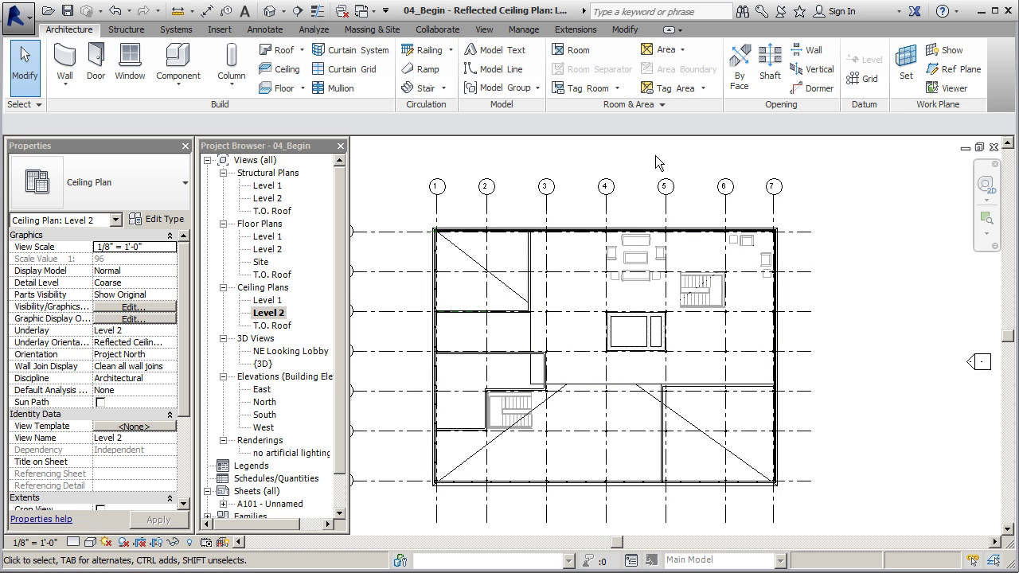
click(183, 68)
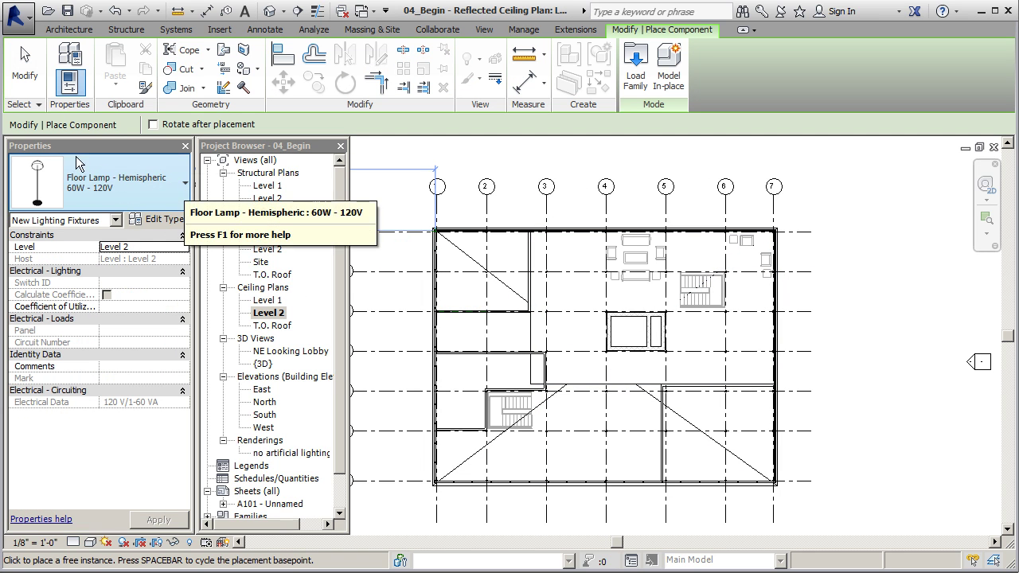
- Switch the placement type to Pendant Light - Linear - 2 Lamp 48" - 120V and zoom into the lobby
click(183, 191)
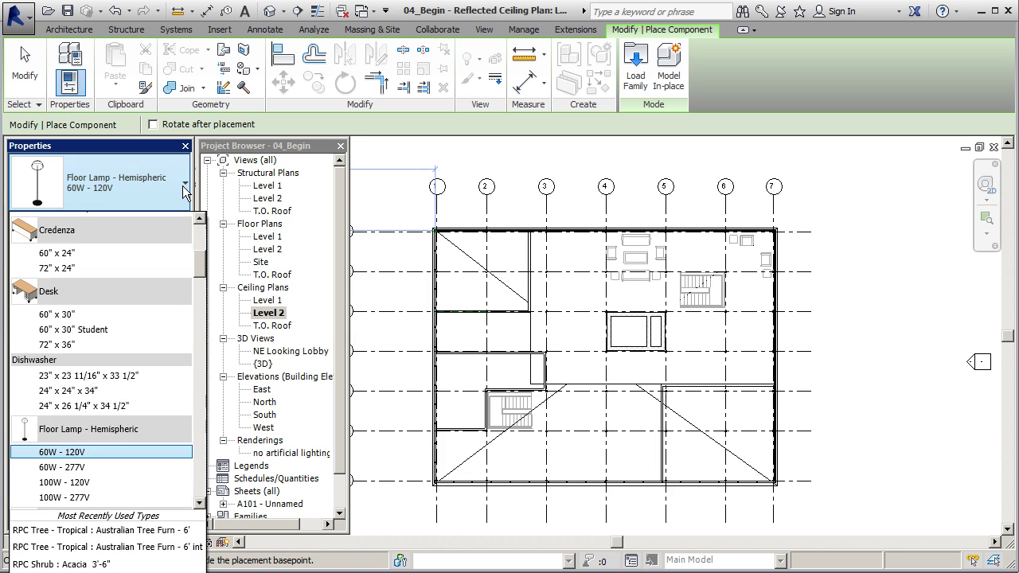
drag(199, 272, 200, 311)
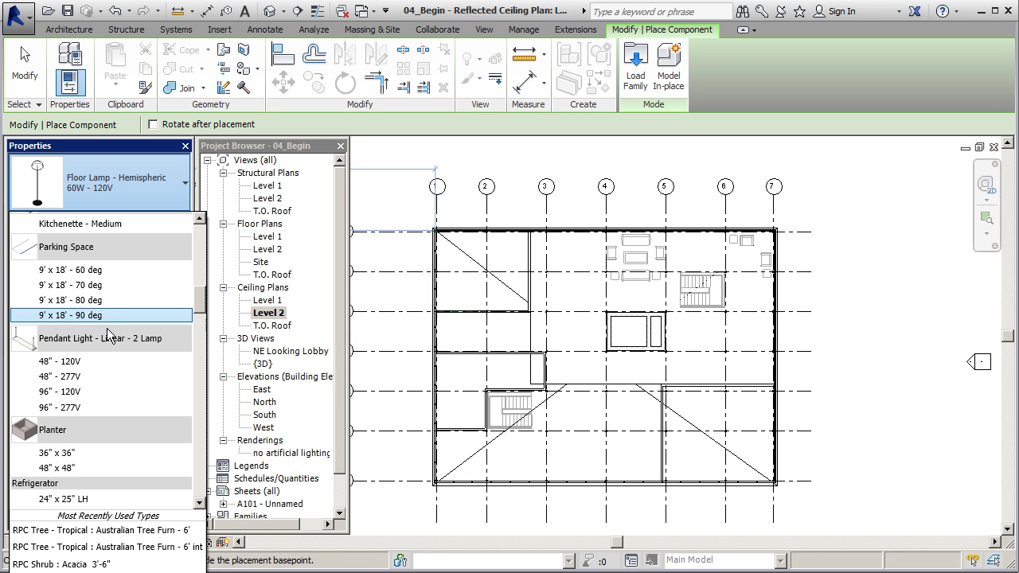
click(63, 368)
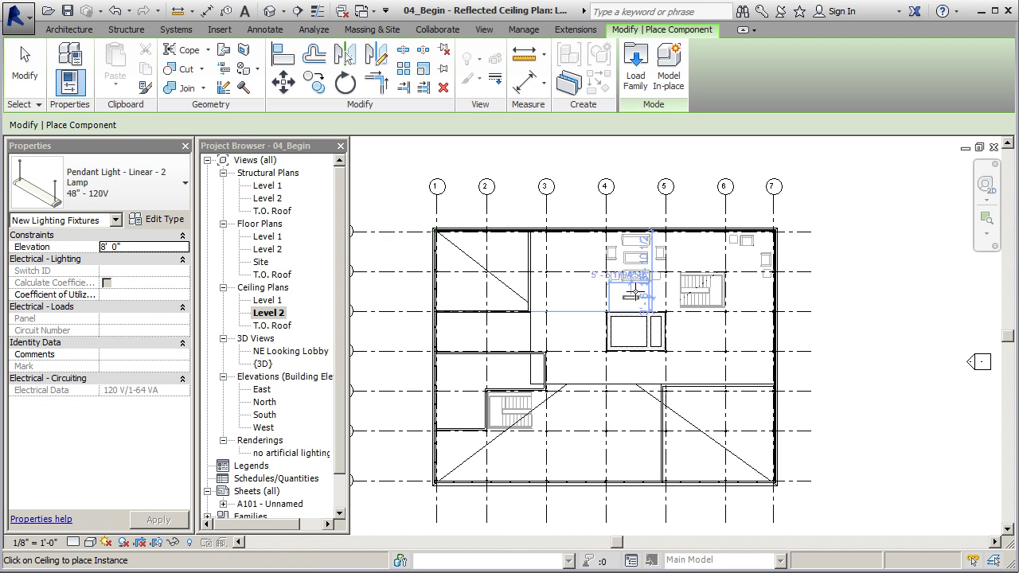
scroll(610, 247, up, 1)
scroll(609, 247, up, 1)
scroll(474, 290, down, 1)
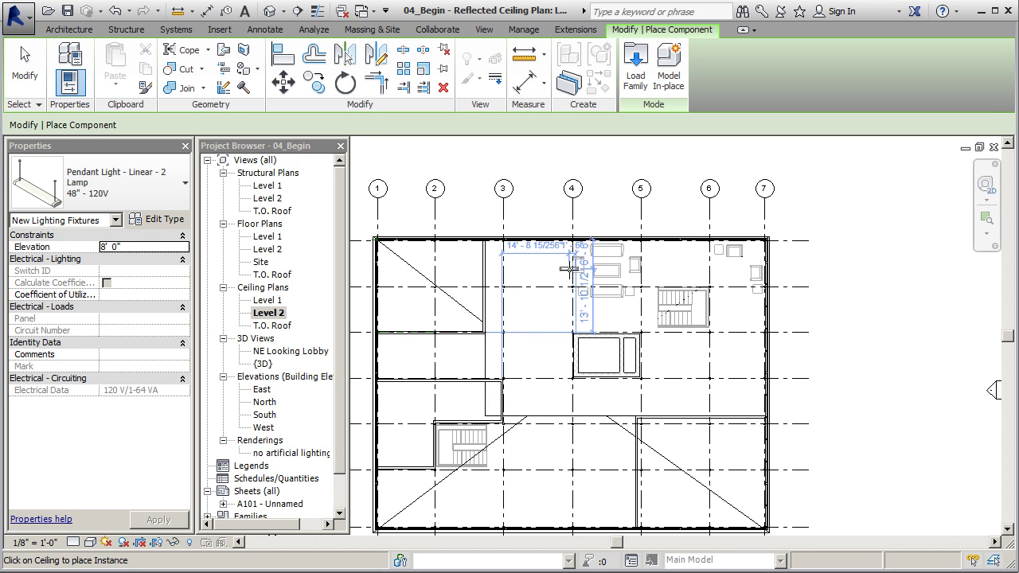
scroll(612, 270, up, 1)
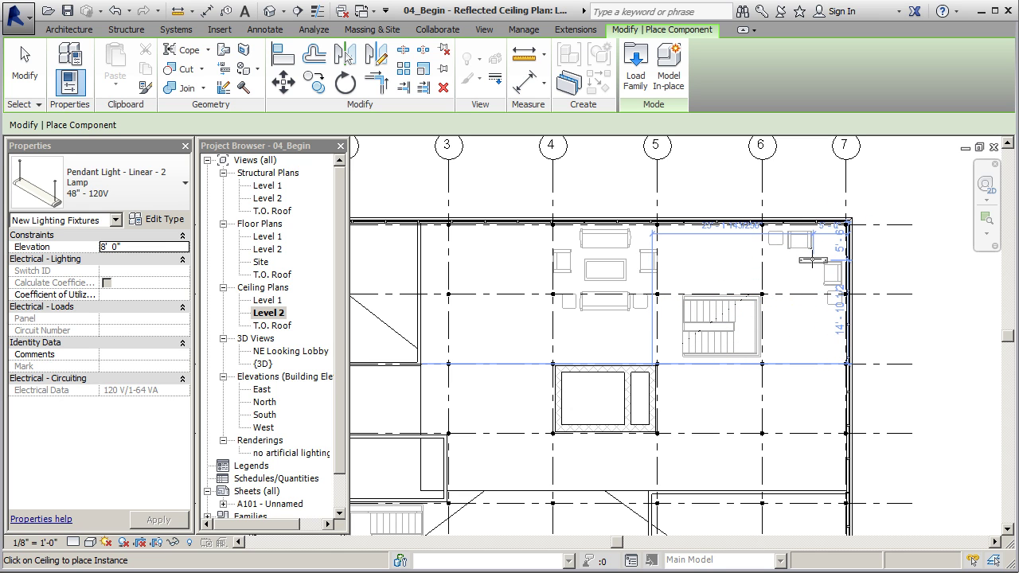
scroll(579, 347, up, 4)
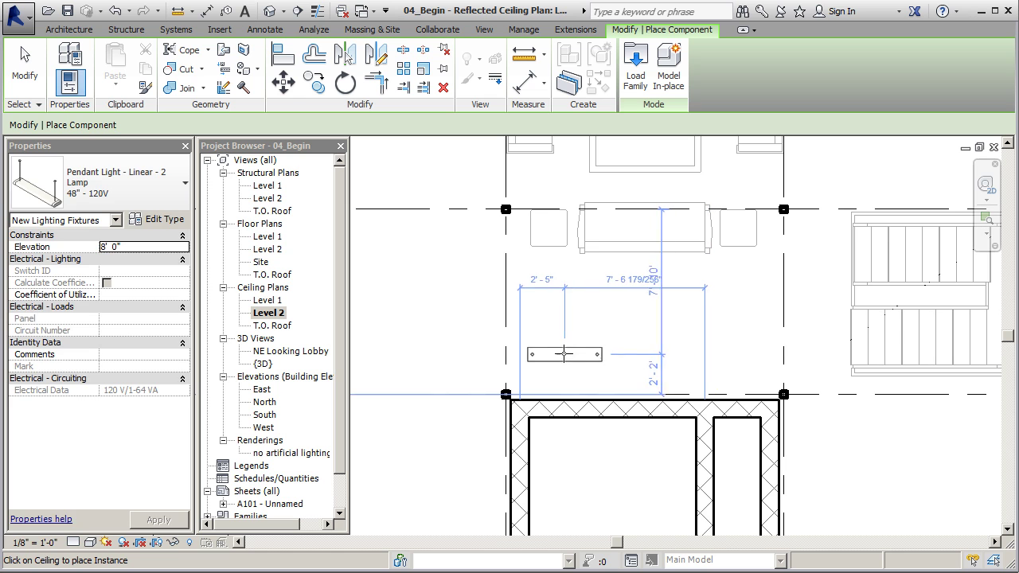
- Place a linear pendant light over the lobby and rotate it 90° to vertical
click(547, 343)
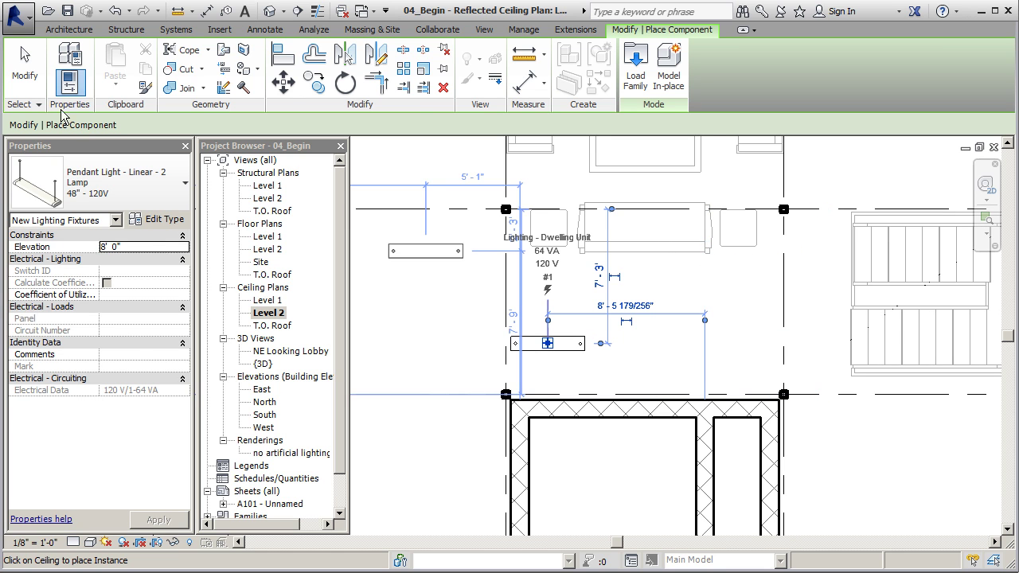
click(25, 65)
click(547, 343)
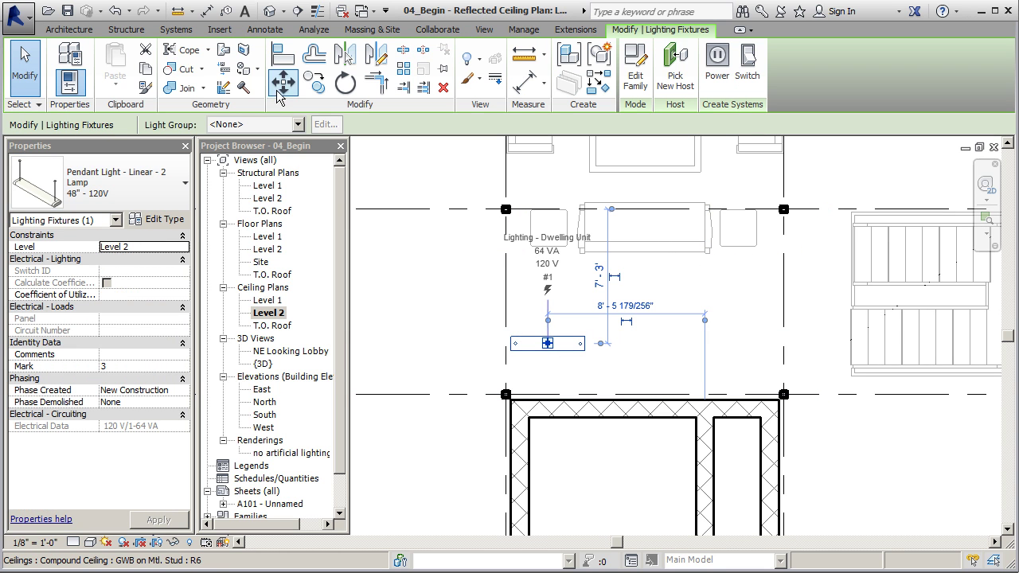
click(345, 82)
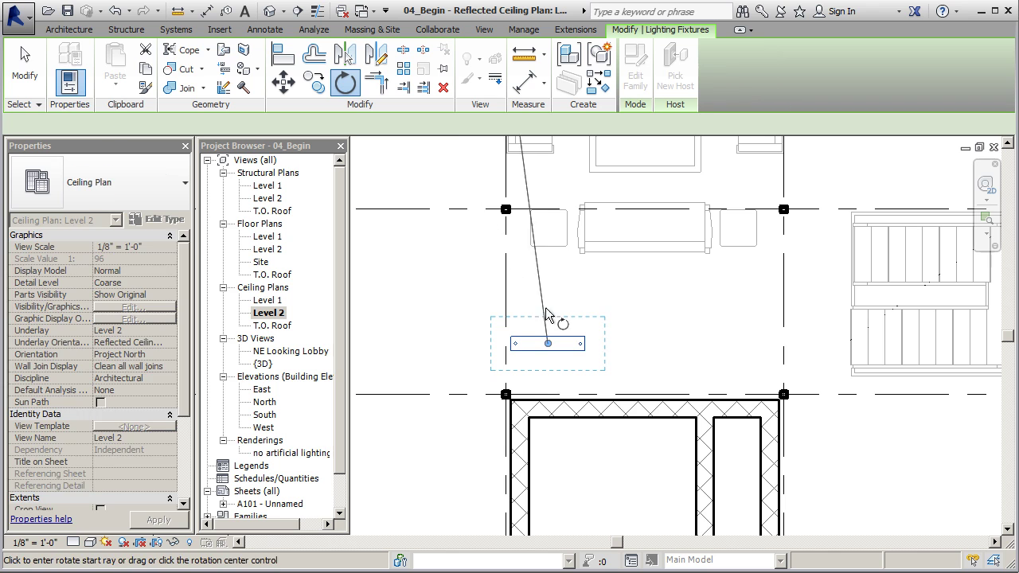
click(587, 348)
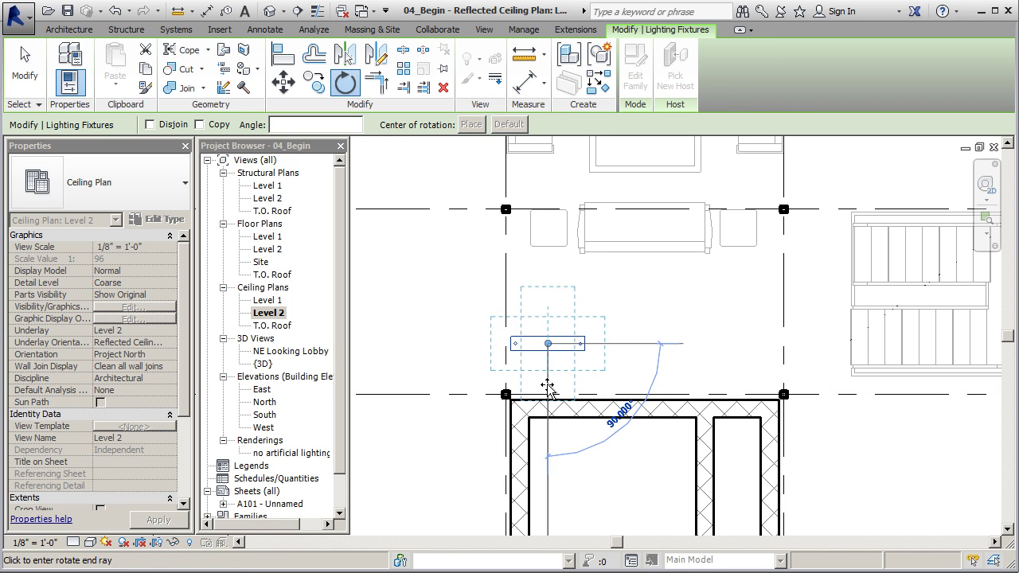
click(548, 387)
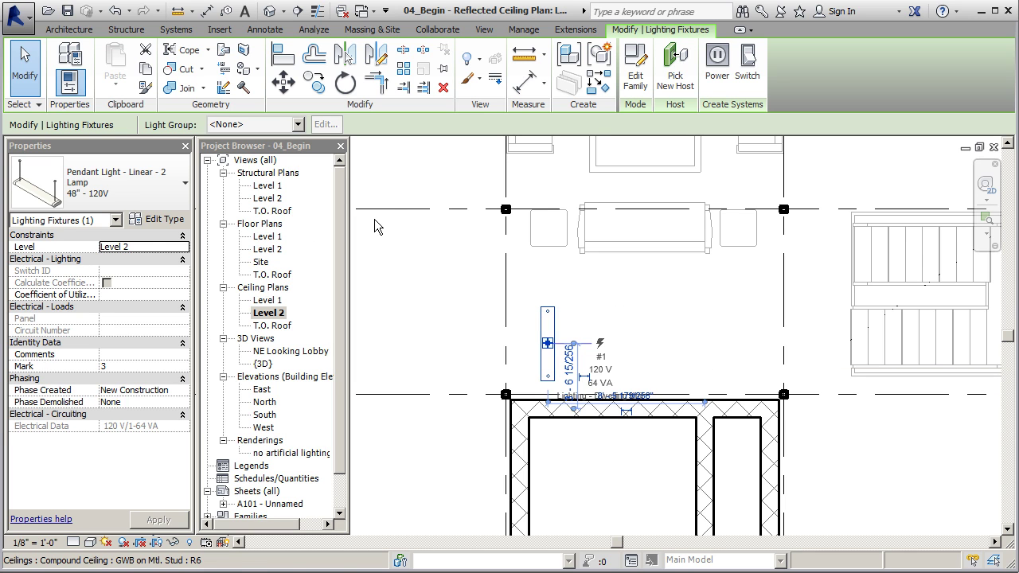
- Copy the pendant light and paste two copies in a row to its right
key(ctrl+c)
key(ctrl+v)
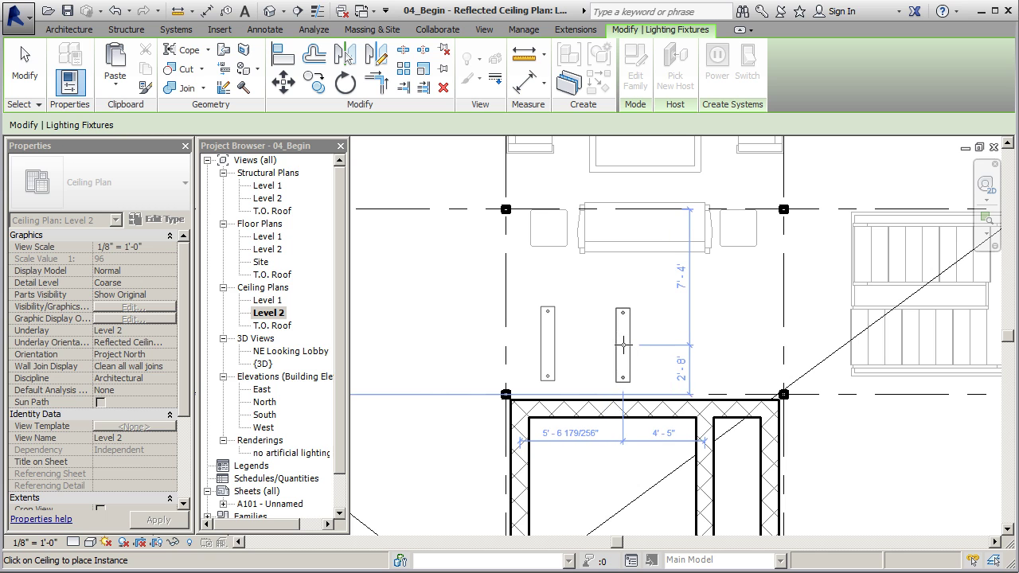
click(626, 343)
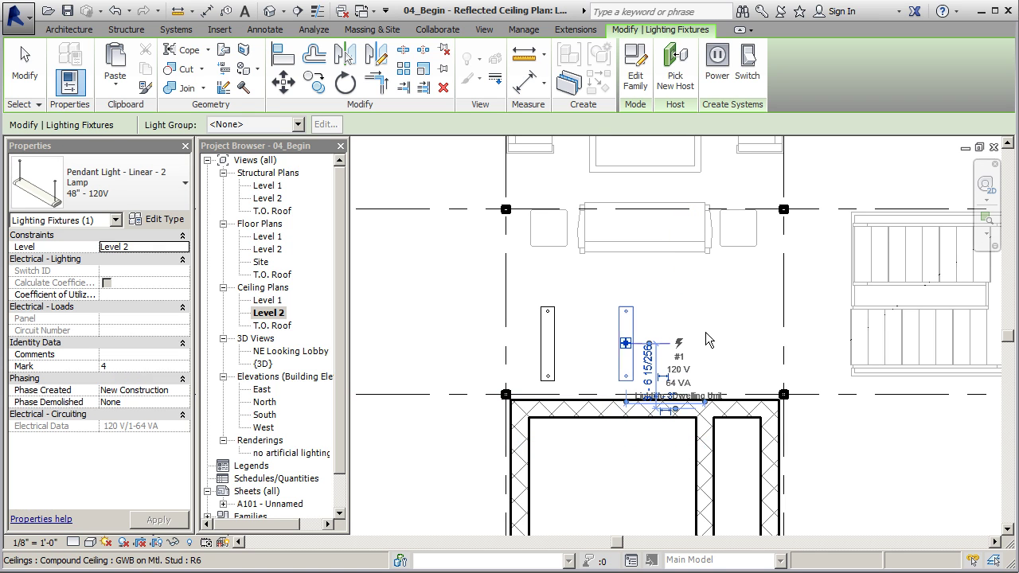
key(ctrl+v)
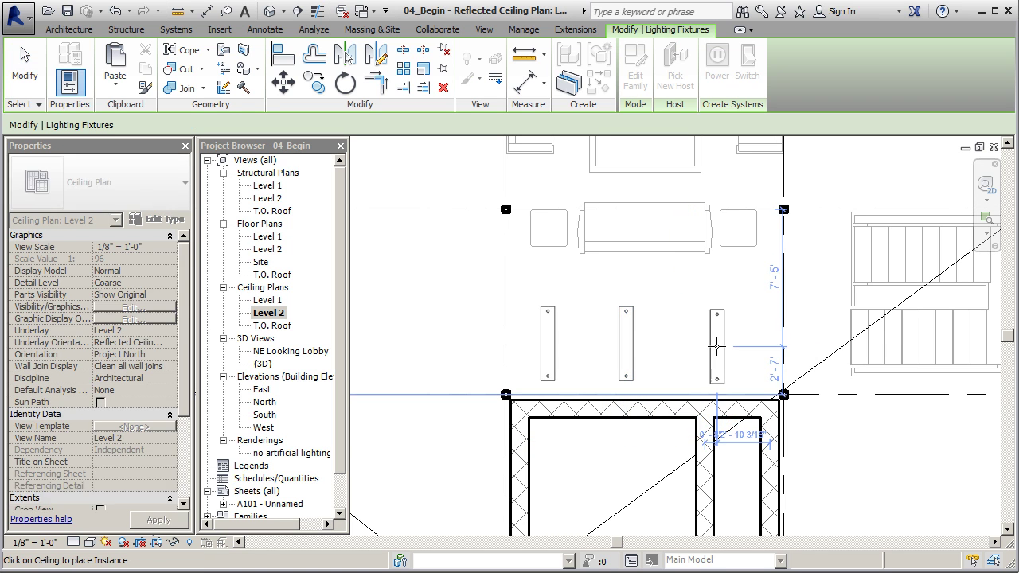
click(747, 356)
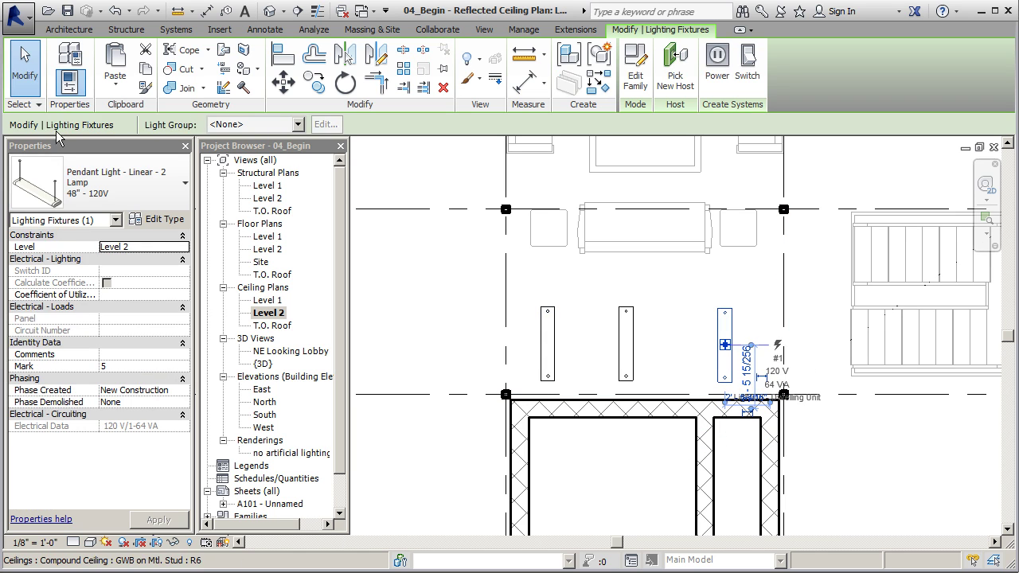
key(Escape)
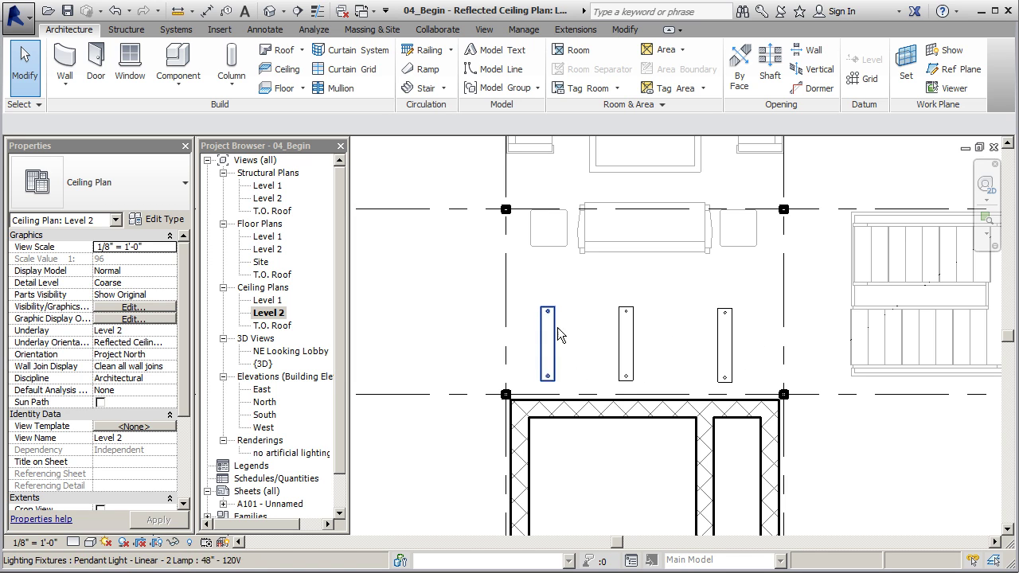
- Move the middle pendant light slightly right for more even spacing
click(626, 344)
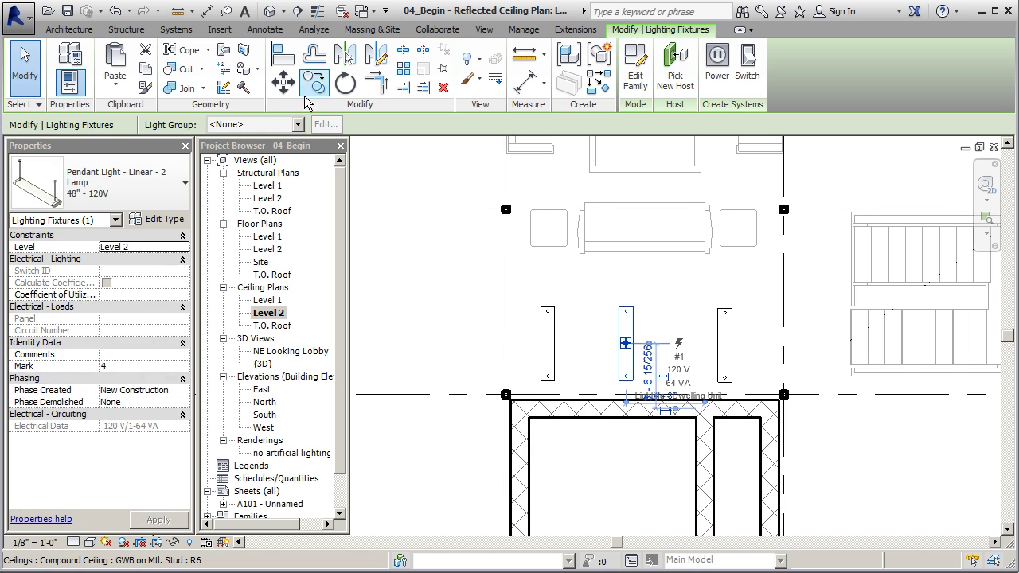
click(283, 82)
click(626, 344)
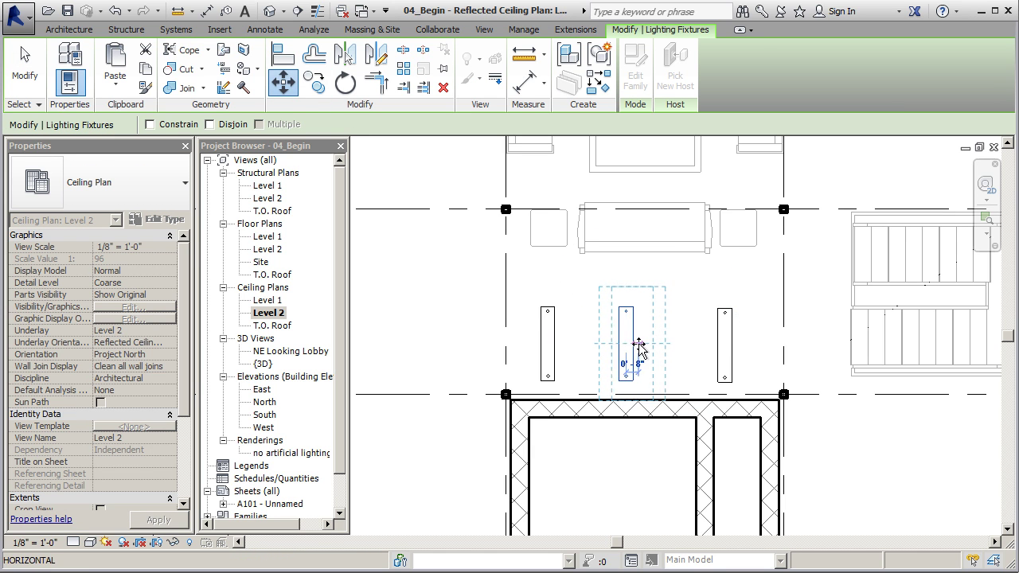
click(641, 344)
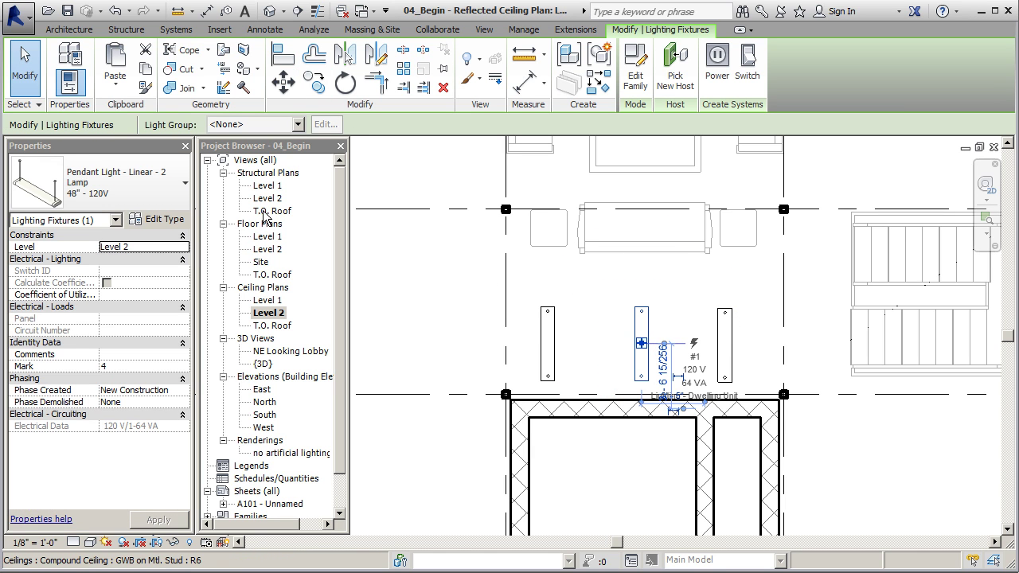
click(25, 68)
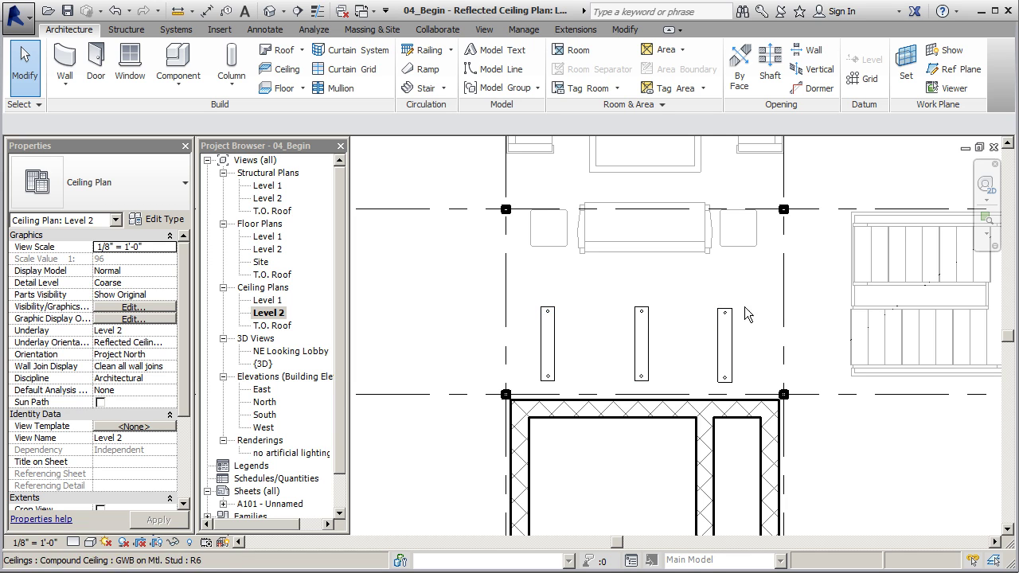
scroll(634, 319, down, 2)
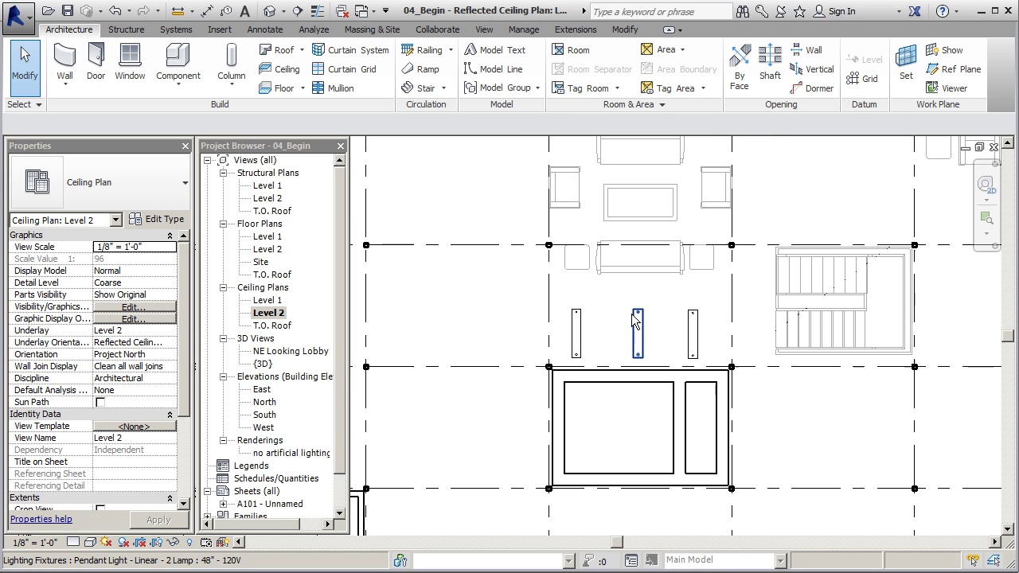
scroll(639, 342, down, 1)
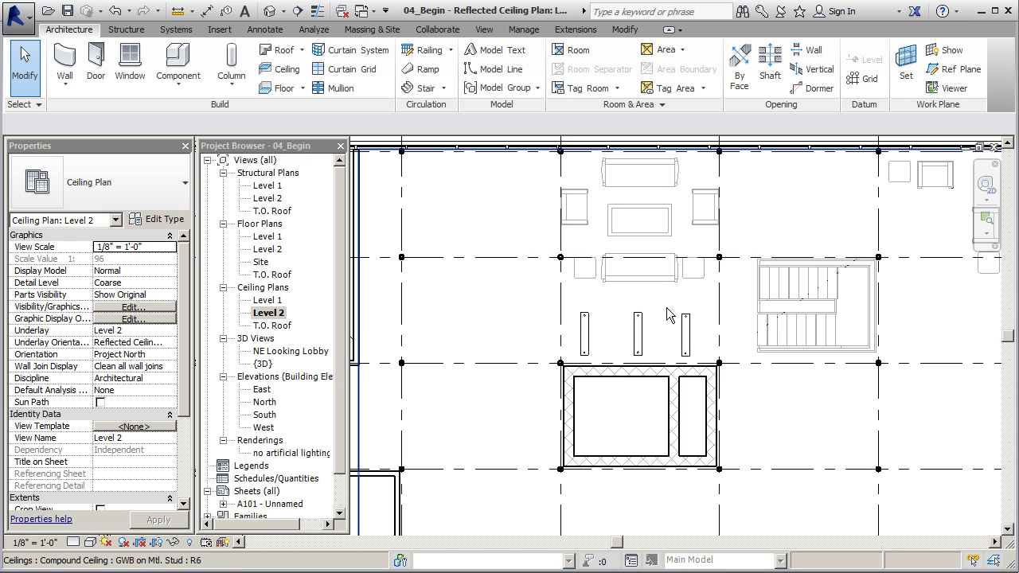
- Align the middle and right pendant lights to the left light's centre line
click(584, 339)
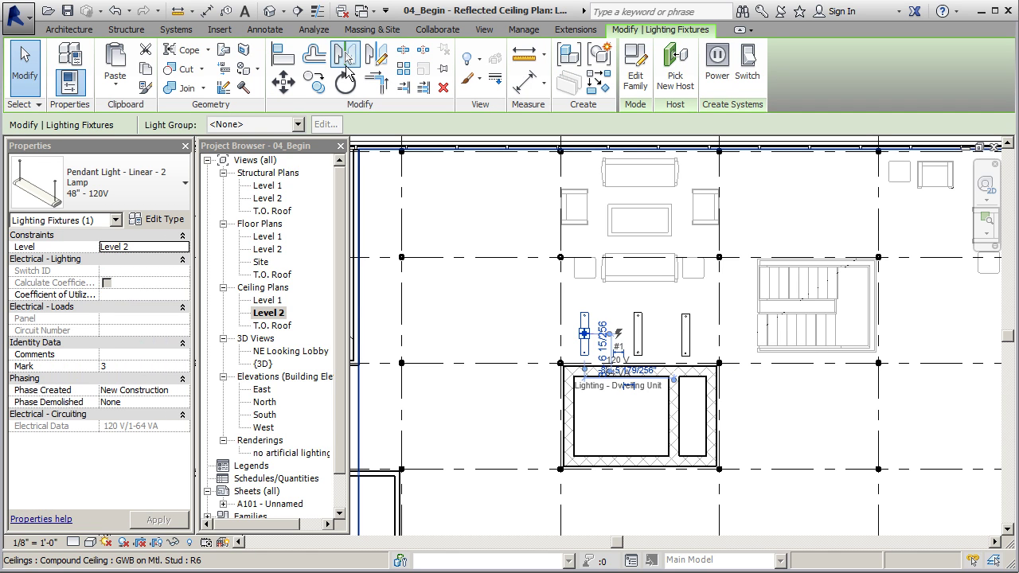
click(286, 67)
scroll(573, 342, up, 5)
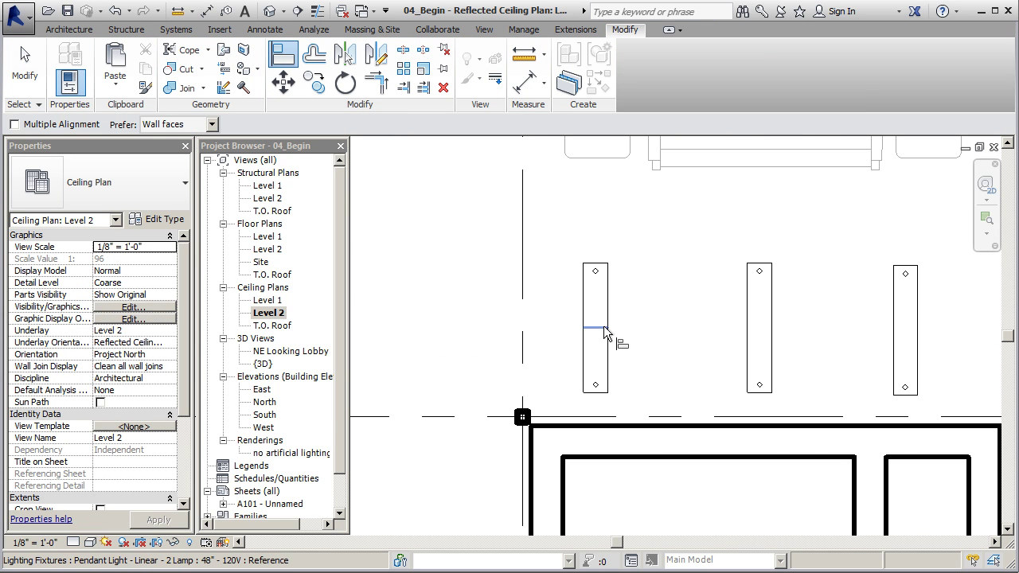
click(605, 332)
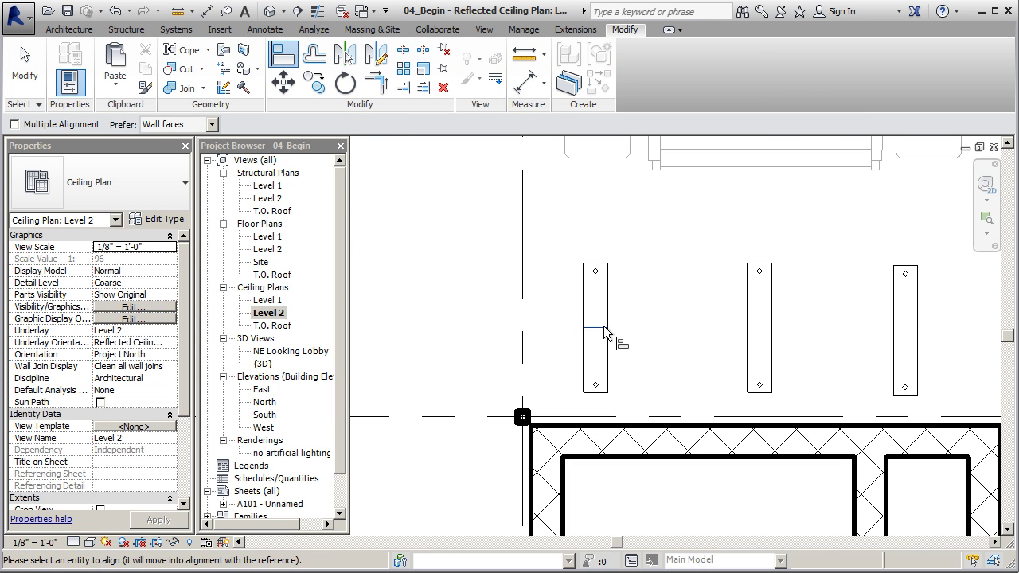
click(759, 333)
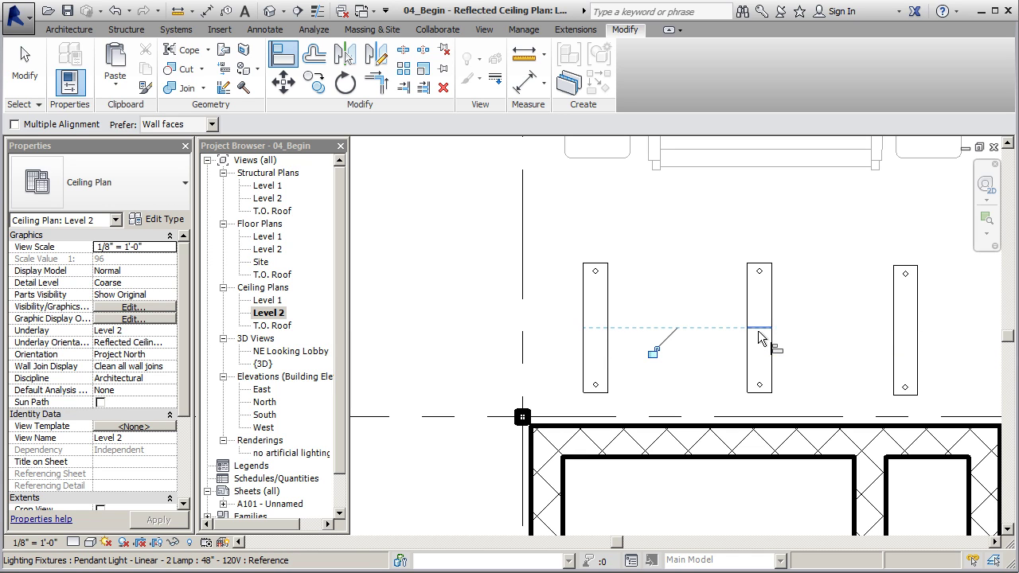
click(603, 334)
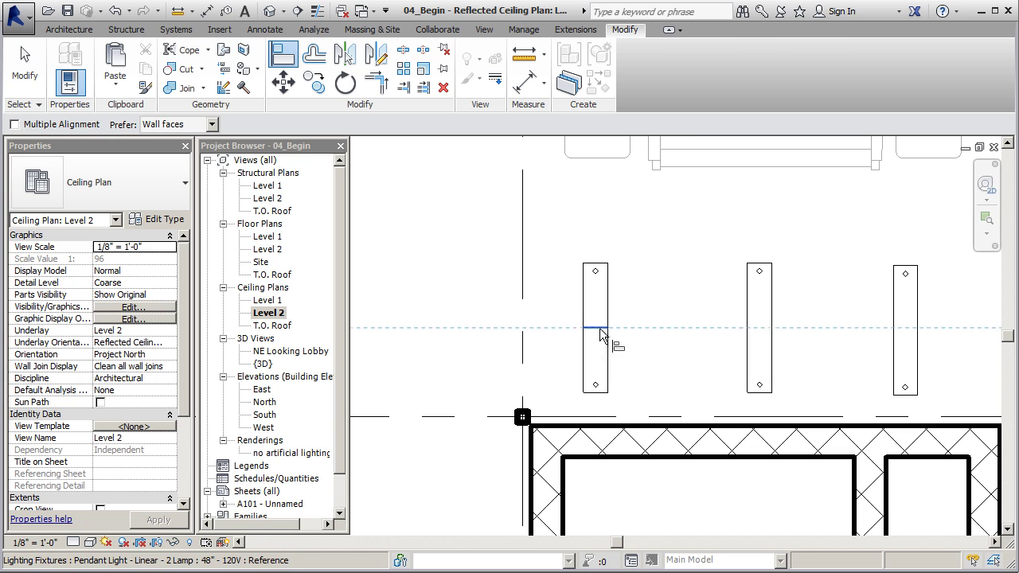
click(902, 339)
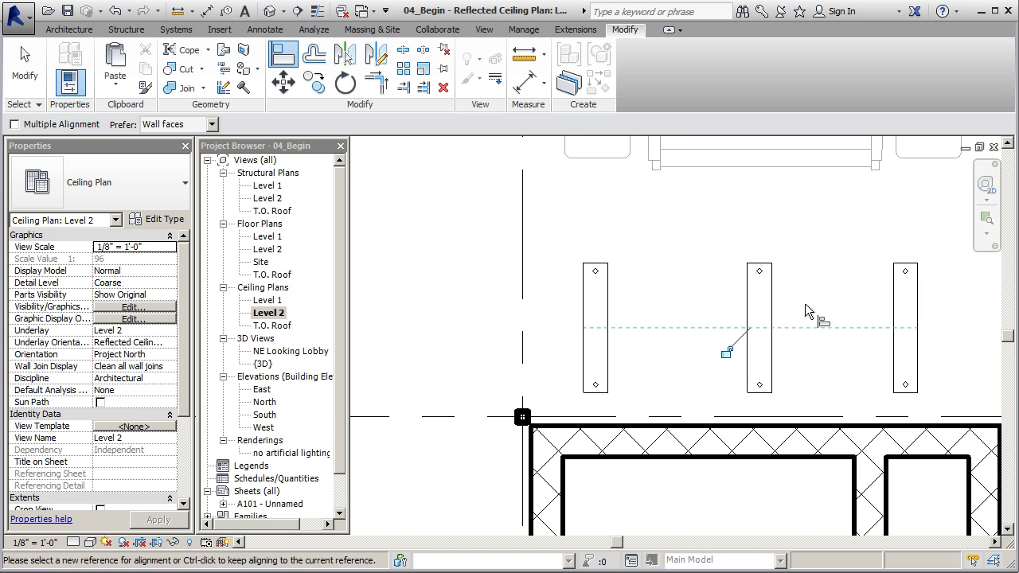
scroll(895, 271, down, 2)
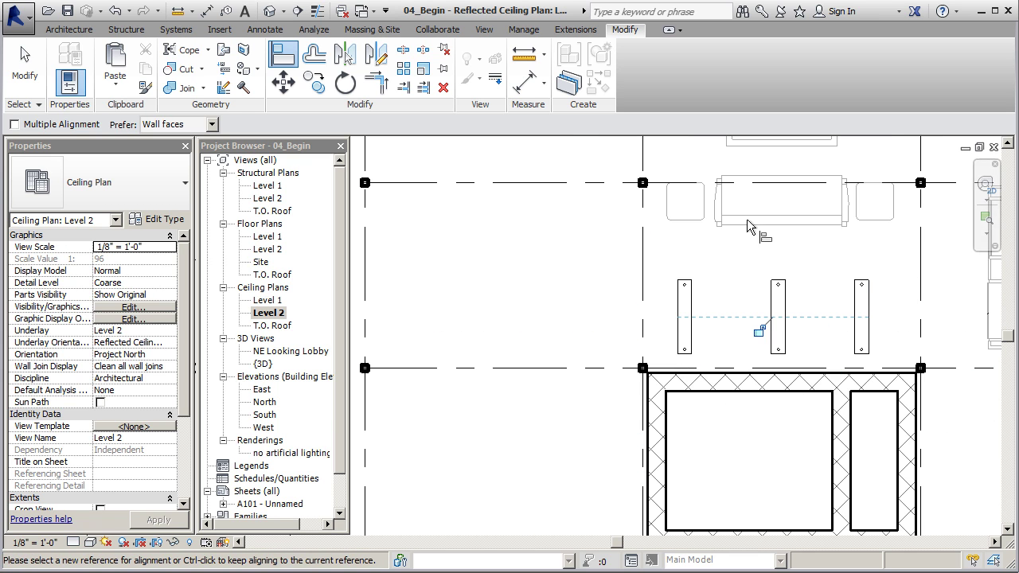
scroll(469, 315, down, 2)
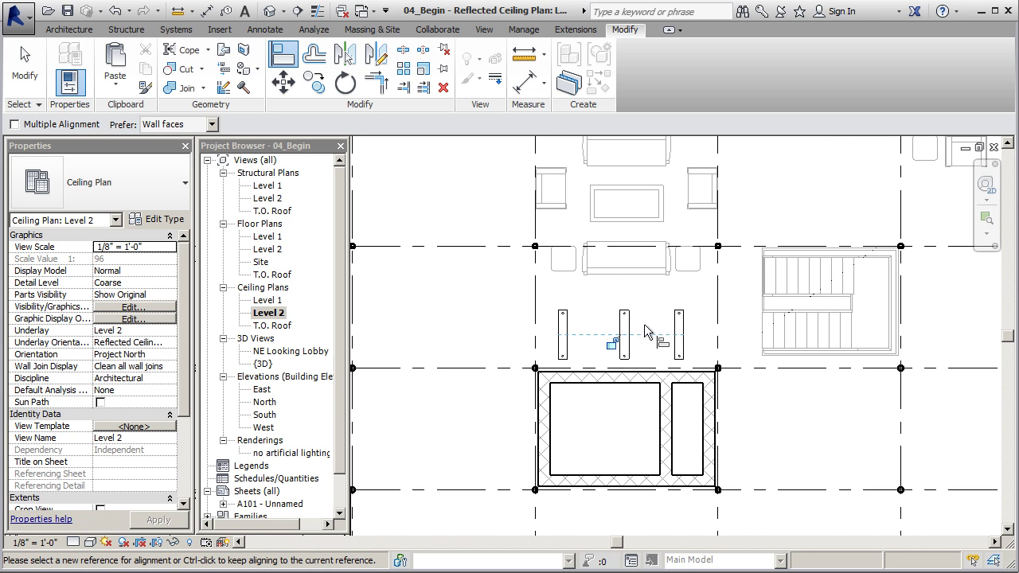
click(586, 321)
key(Escape)
key(Escape)
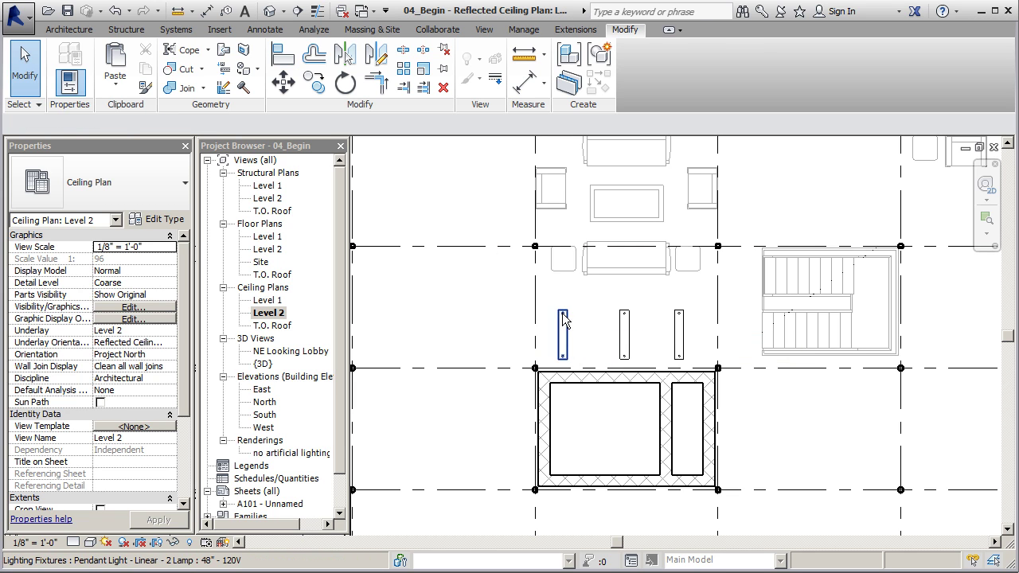
- Copy the three pendant lights and paste a set above the stair opening
click(623, 333)
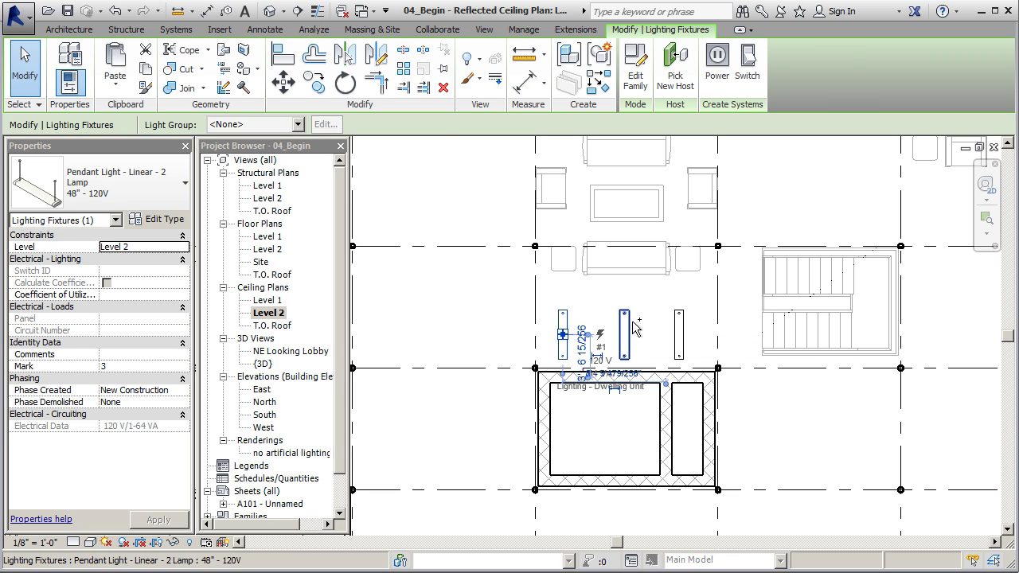
ctrl+click(625, 330)
ctrl+click(678, 320)
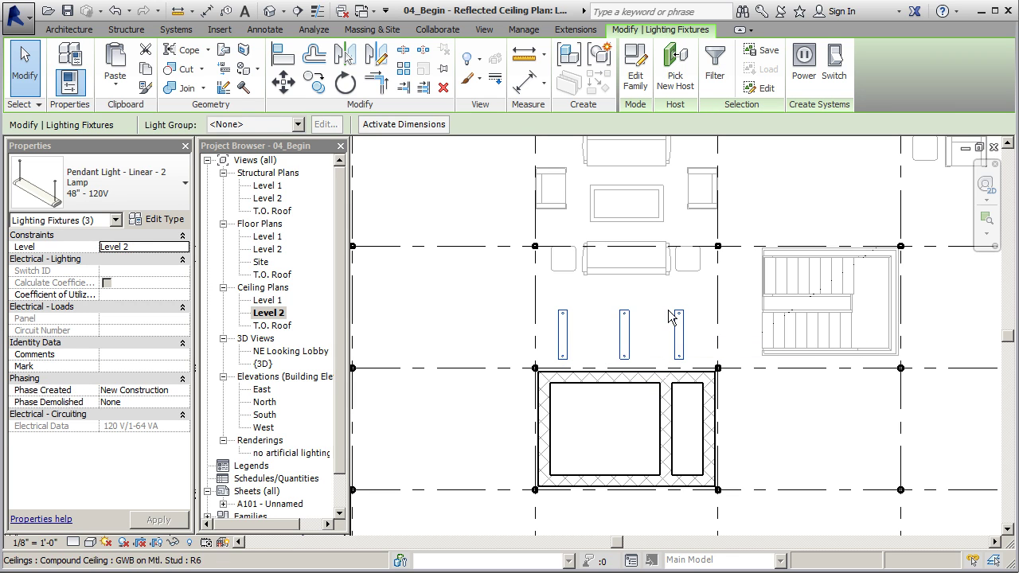
key(ctrl+c)
key(ctrl+v)
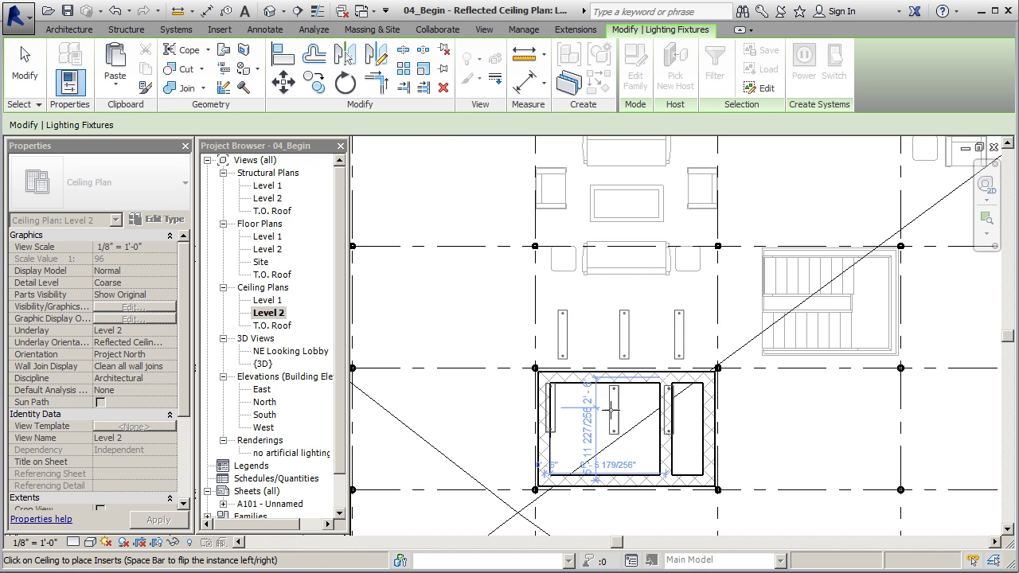
scroll(602, 298, down, 2)
scroll(764, 303, up, 2)
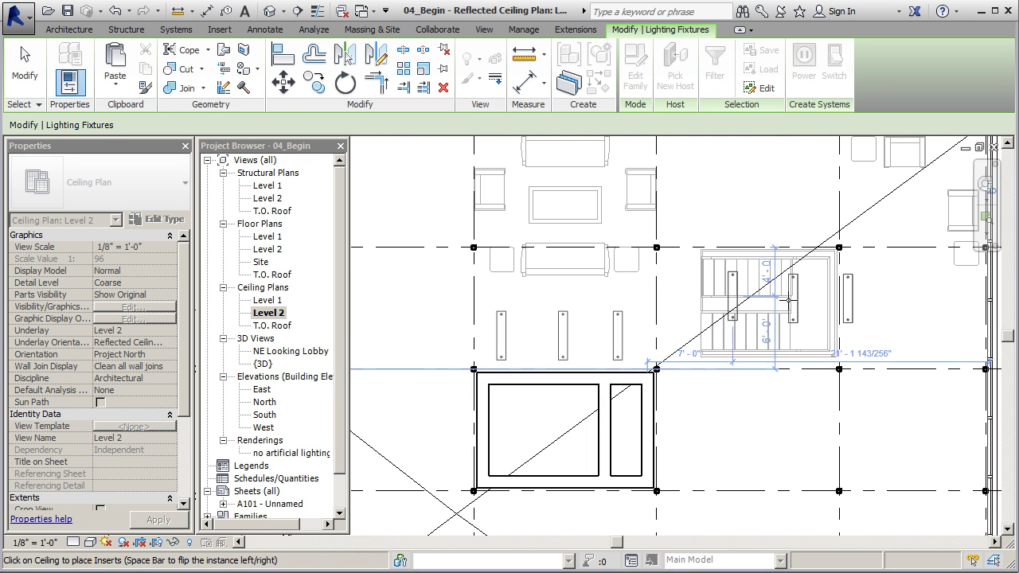
scroll(776, 304, up, 1)
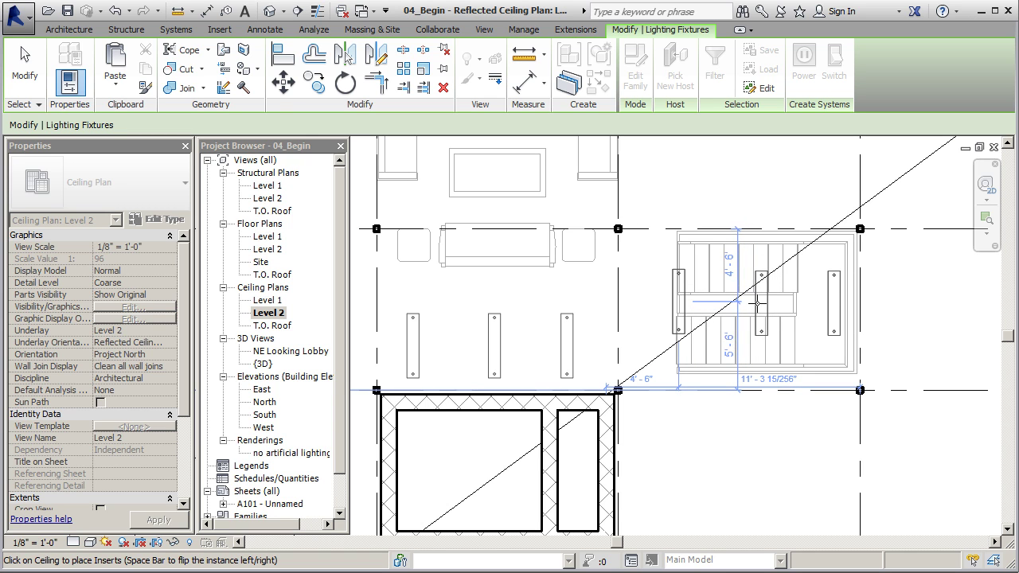
click(760, 302)
key(Escape)
- Paste another set of the three pendant lights beside the top-right seating
scroll(403, 419, down, 1)
scroll(403, 415, down, 2)
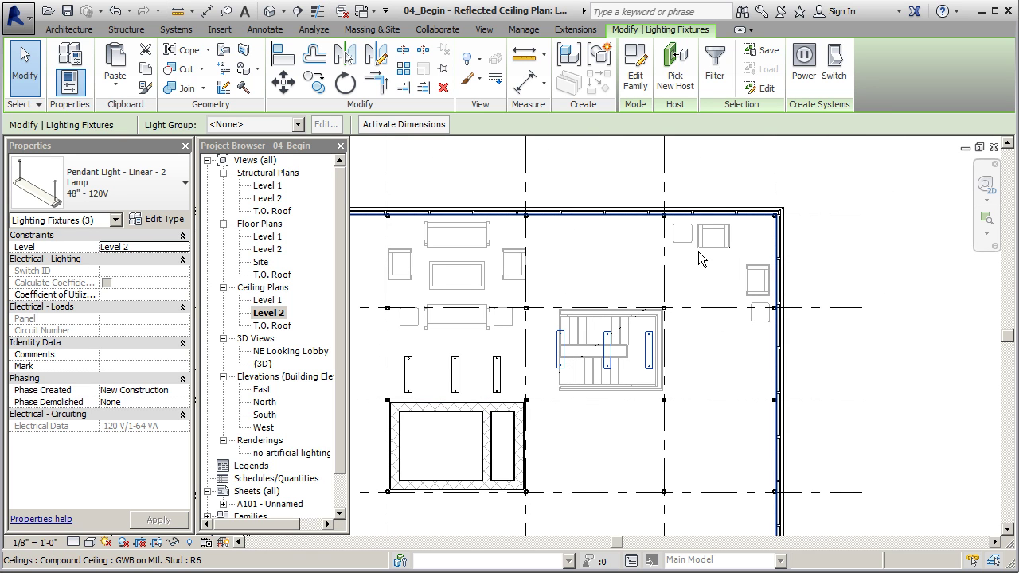
key(ctrl+c)
key(ctrl+v)
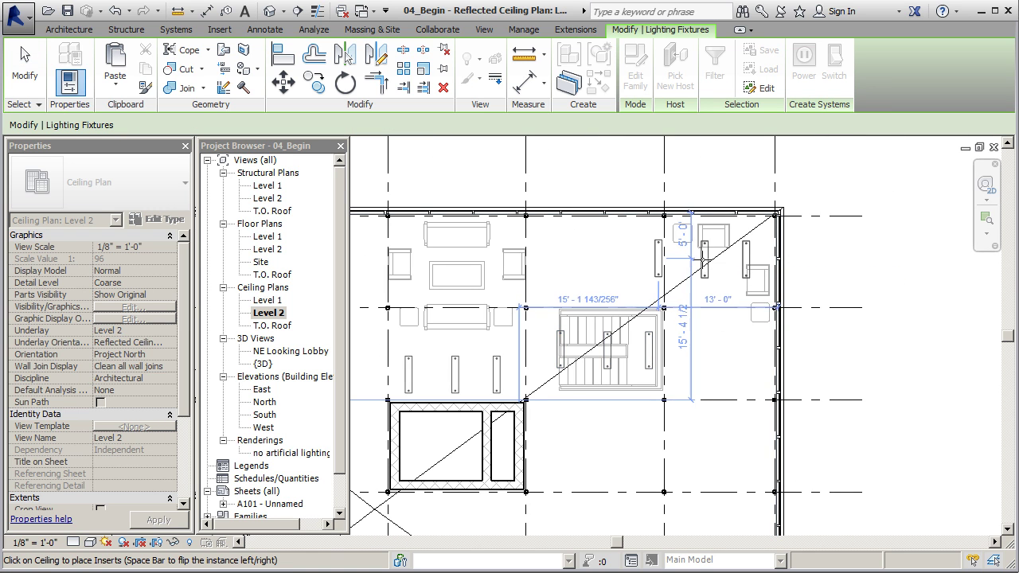
scroll(705, 261, up, 2)
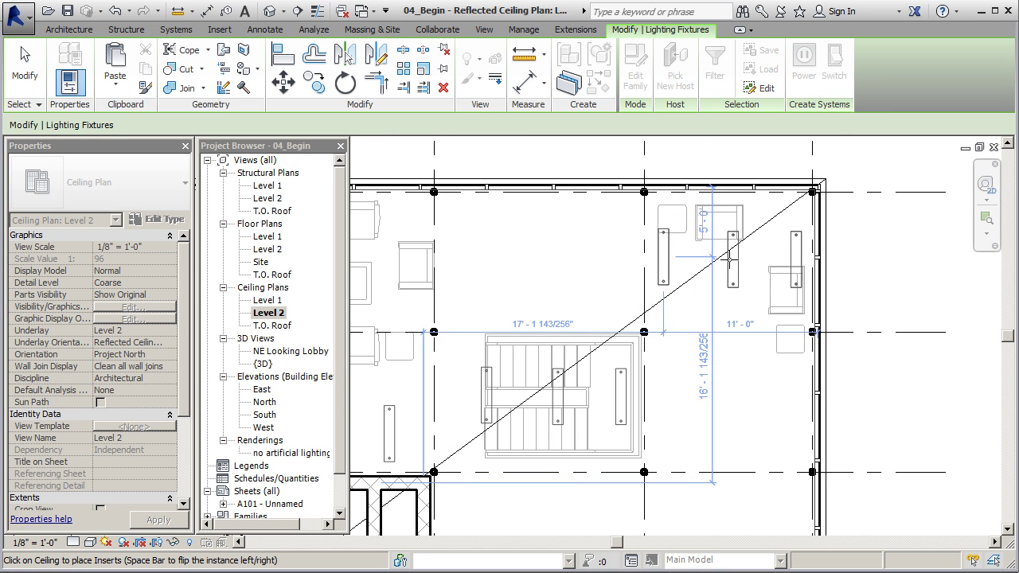
click(728, 257)
- Paste a further set of pendant lights over the central seating group, then clear the selection
scroll(728, 263, down, 5)
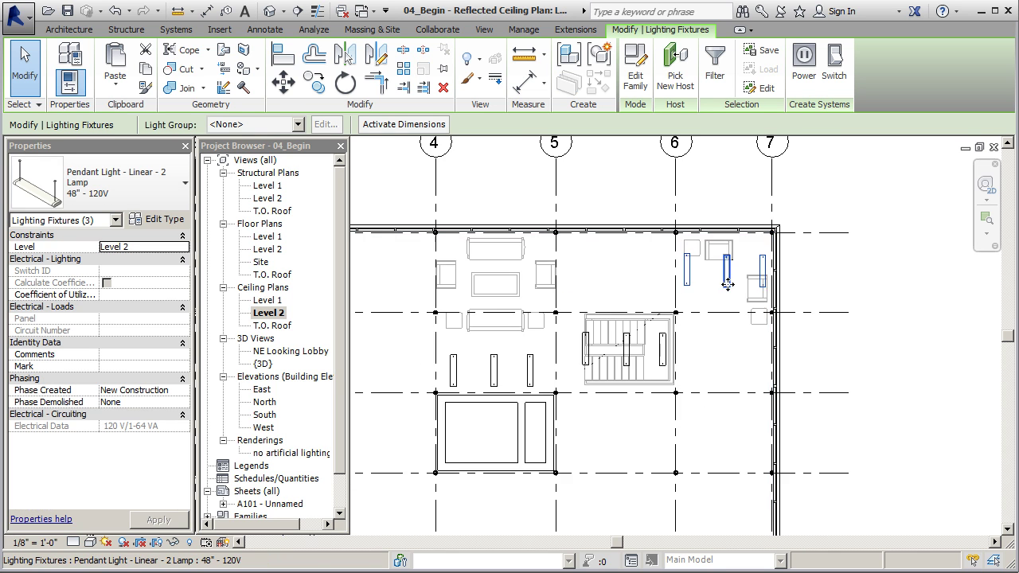
scroll(812, 280, up, 2)
scroll(597, 285, up, 1)
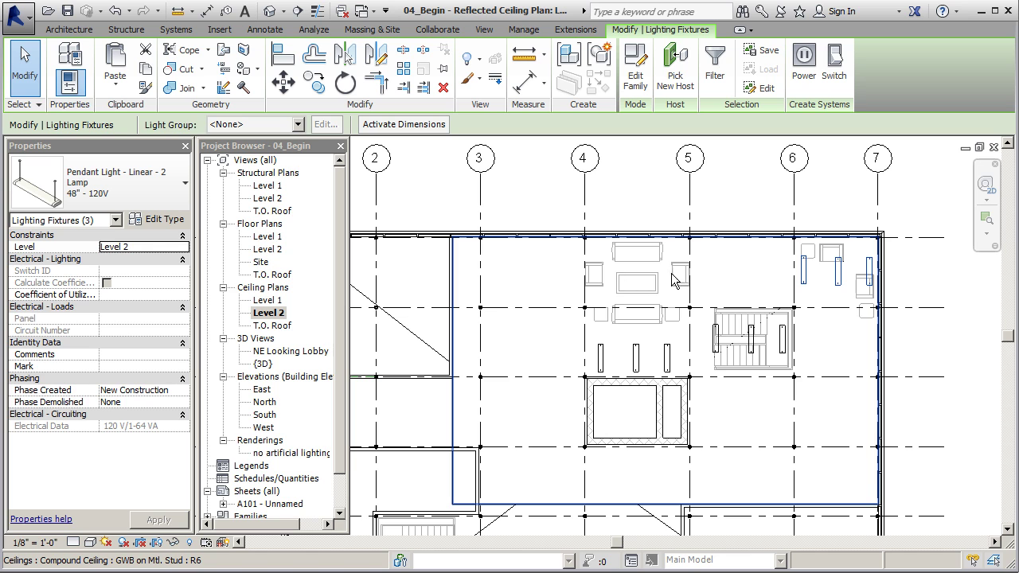
key(ctrl+v)
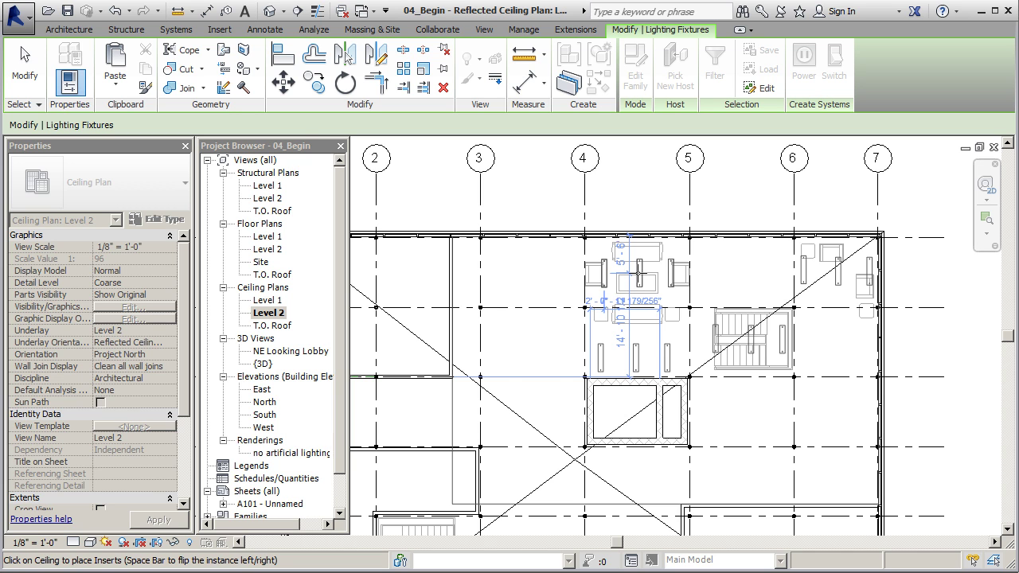
click(639, 275)
click(25, 73)
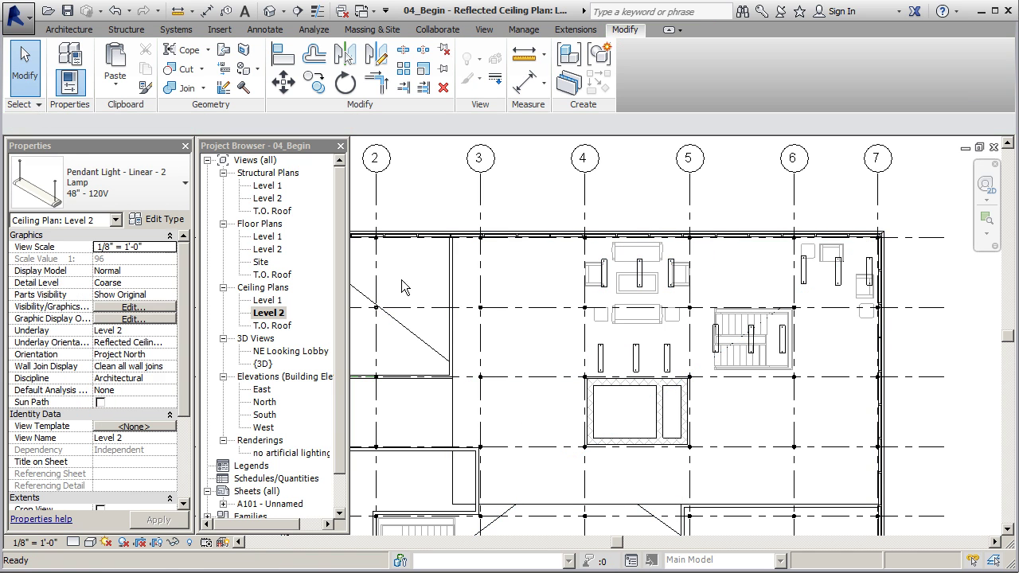
scroll(863, 343, down, 2)
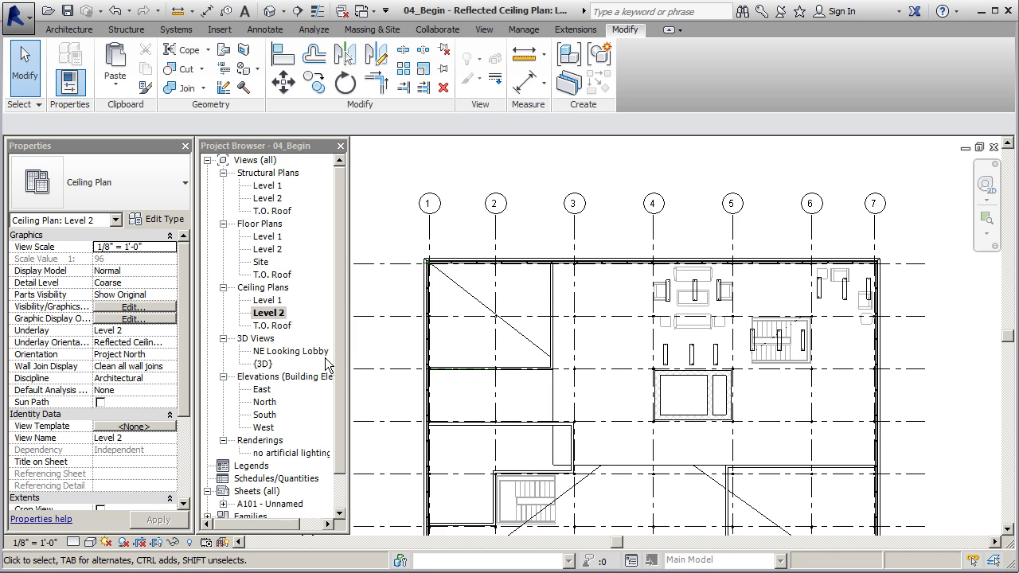
- Open the NE Looking Lobby 3D view and zoom in on the pendant lights
double_click(283, 351)
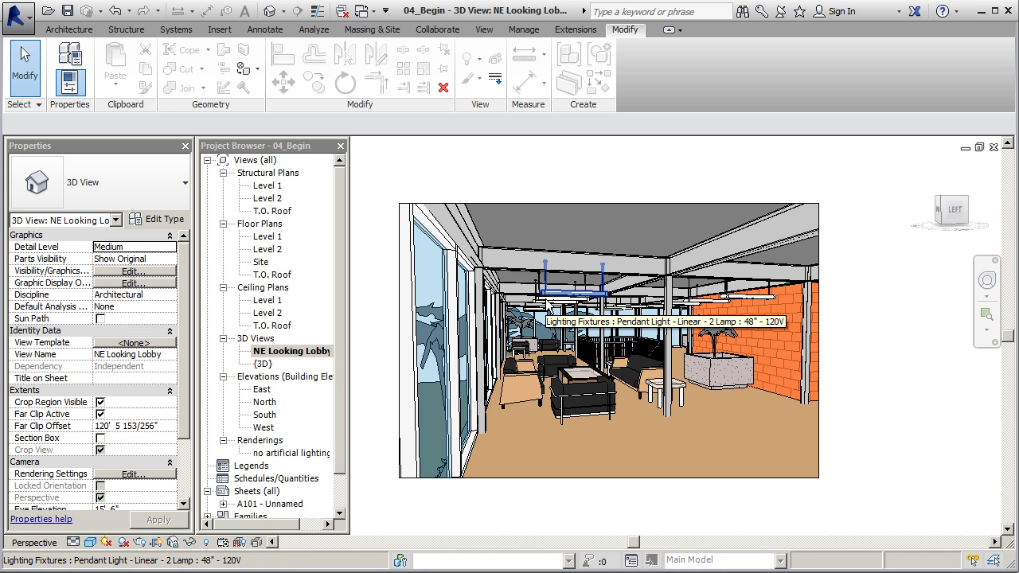
scroll(546, 301, up, 1)
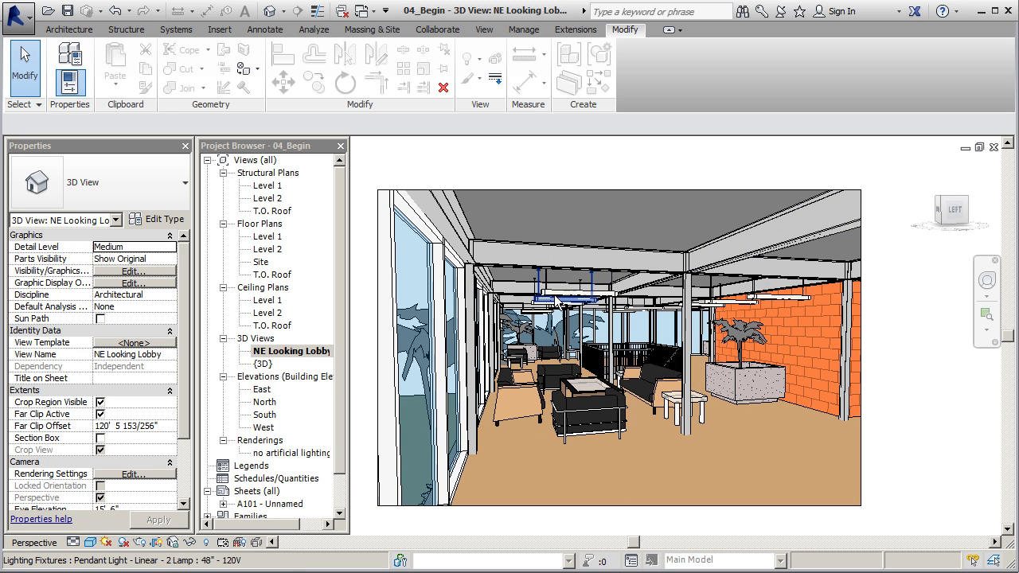
scroll(549, 303, up, 1)
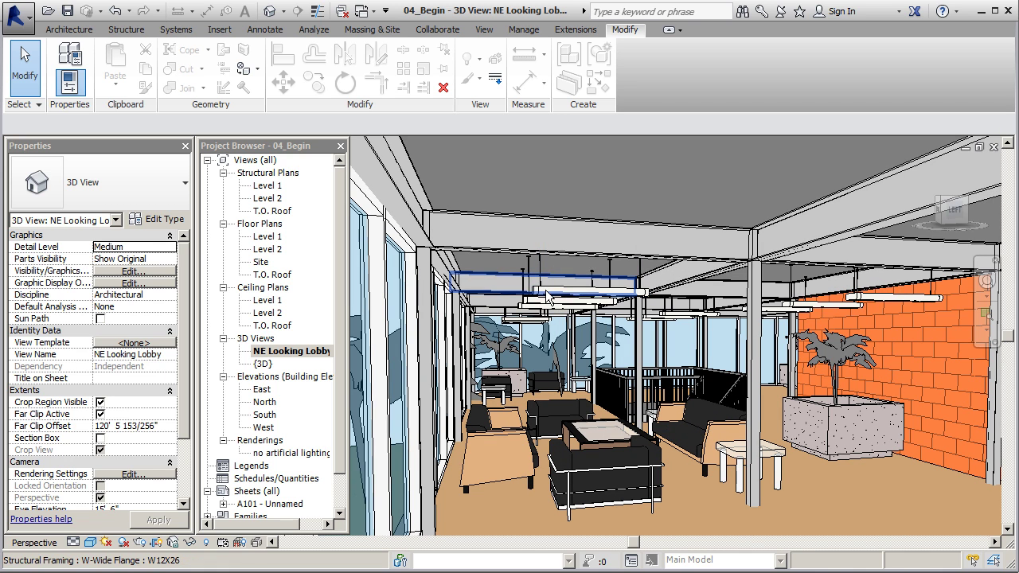
- Select all pendant light instances in the entire project and edit their type properties
click(858, 298)
right_click(861, 297)
mouse_move(896, 422)
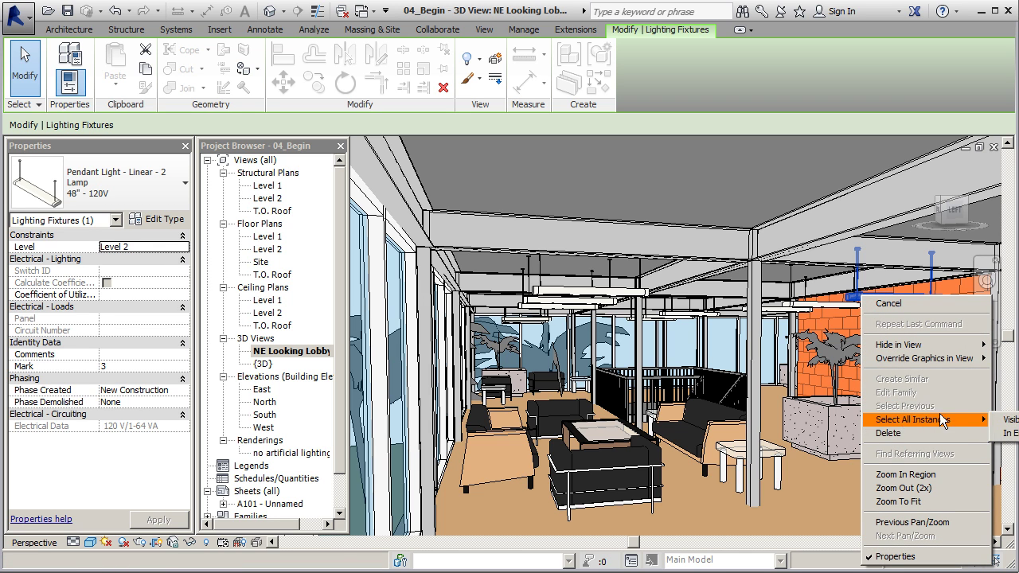
click(1010, 435)
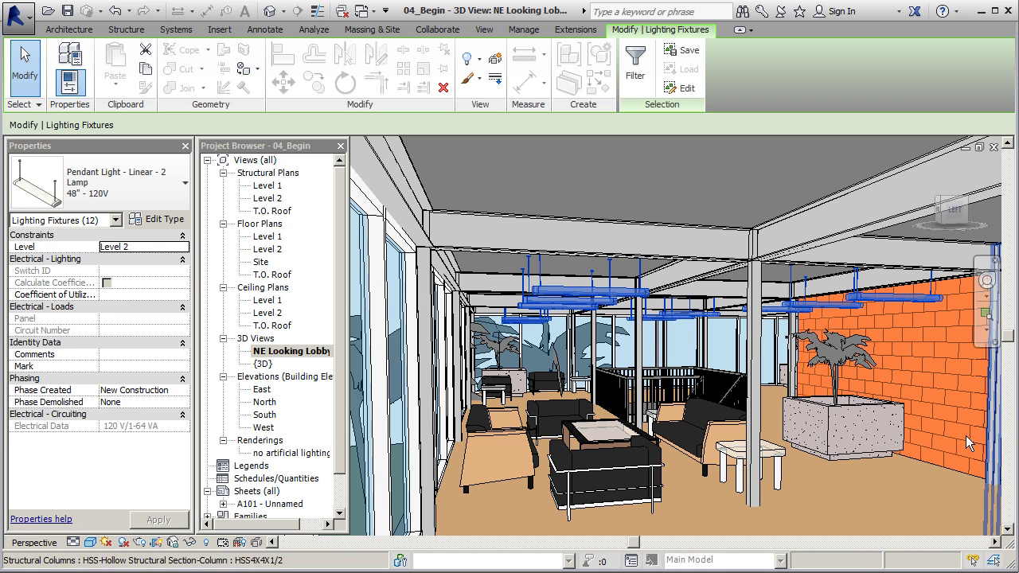
click(173, 220)
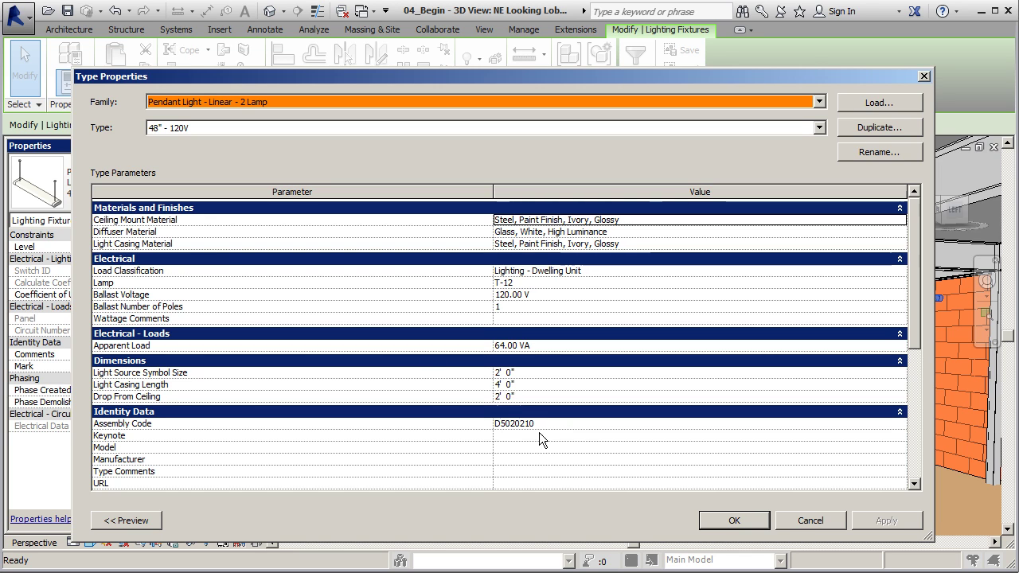
- Set the 48" - 120V pendant light type's Drop From Ceiling to 10", apply and close
click(521, 397)
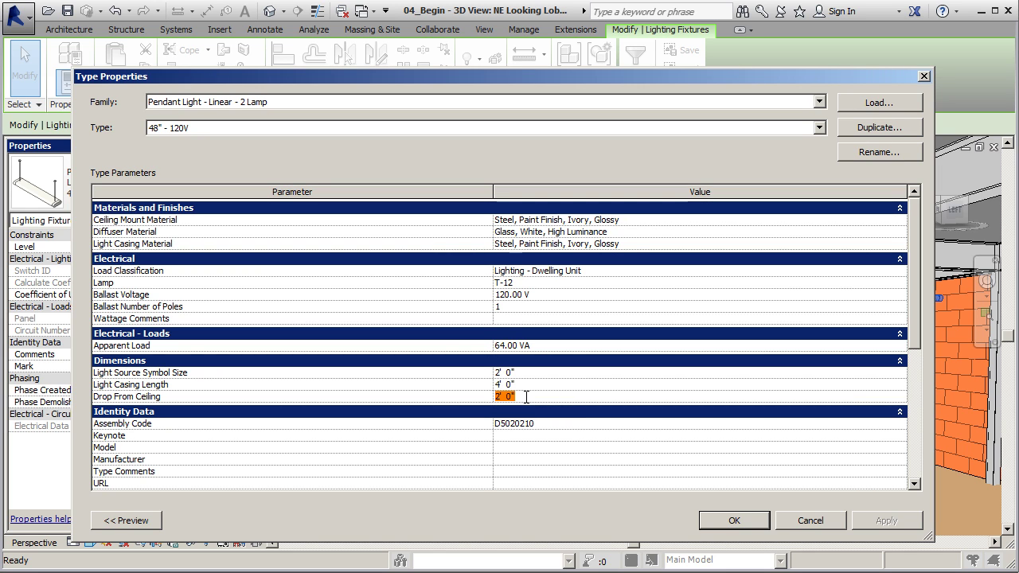
text(10)
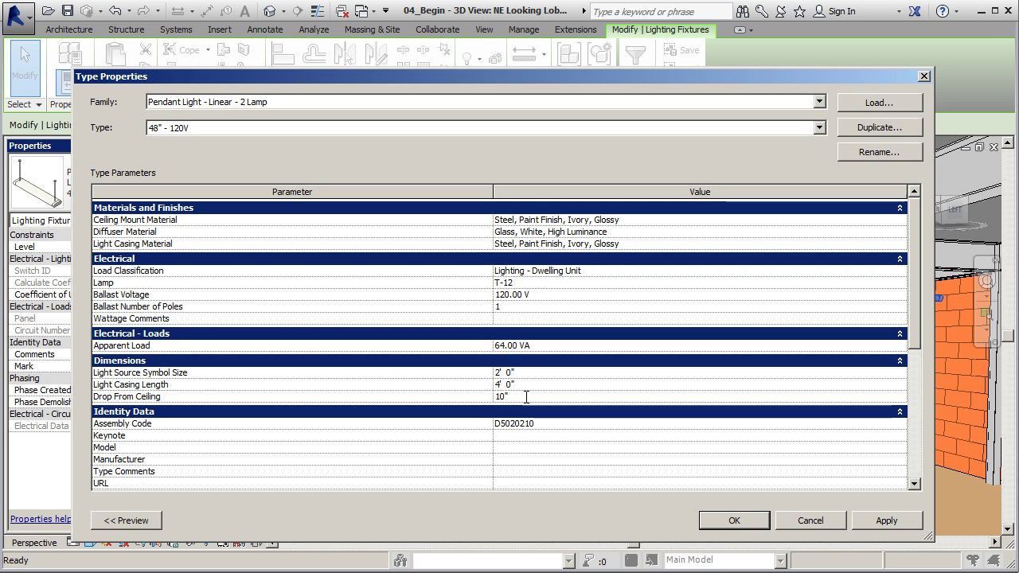
click(883, 520)
click(749, 520)
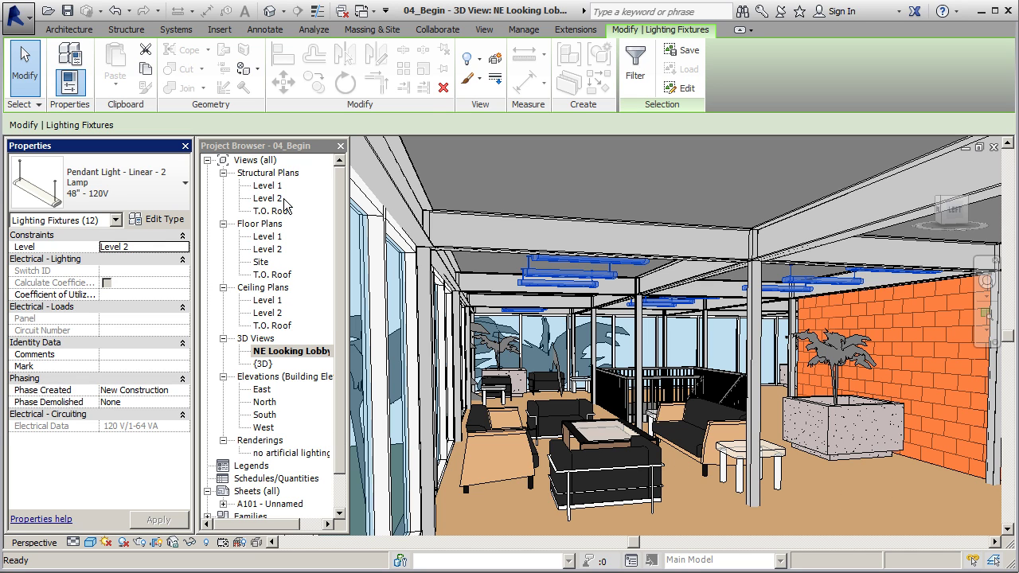
- Open the Level 2 floor plan from the Project Browser's Floor Plans list
double_click(271, 250)
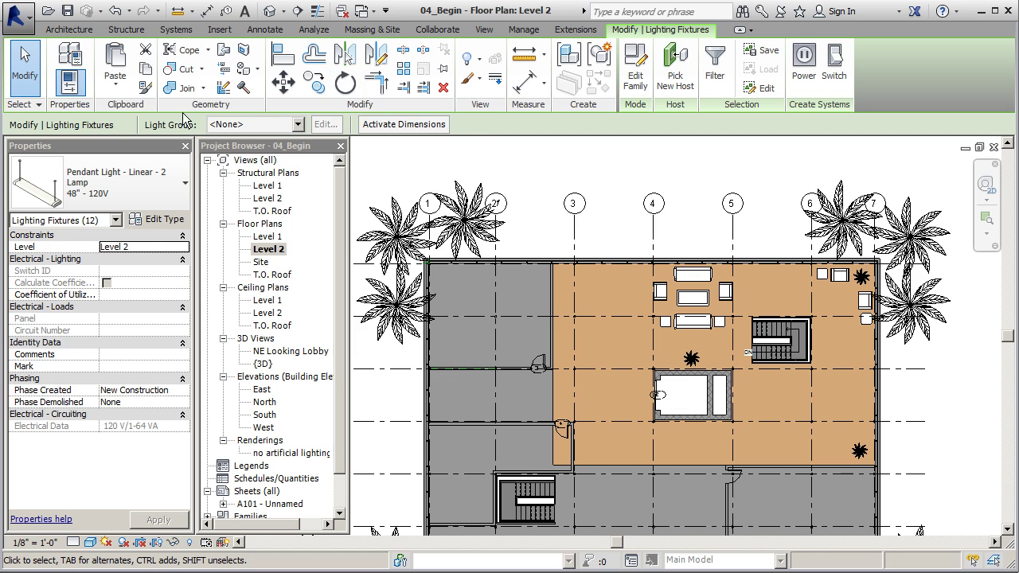
- Start the Architecture Component tool and open the Load Family library
click(69, 29)
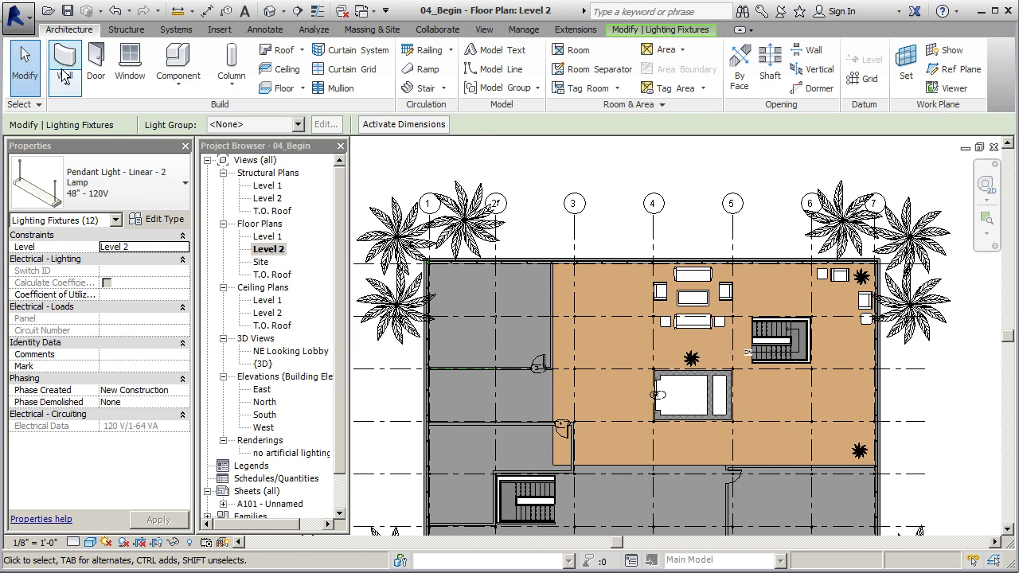
click(171, 67)
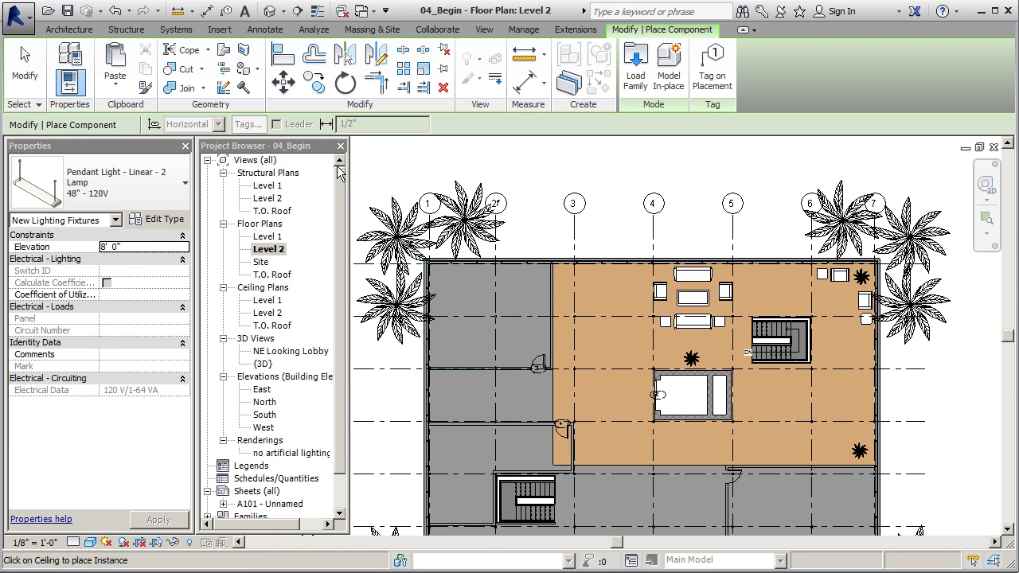
click(635, 79)
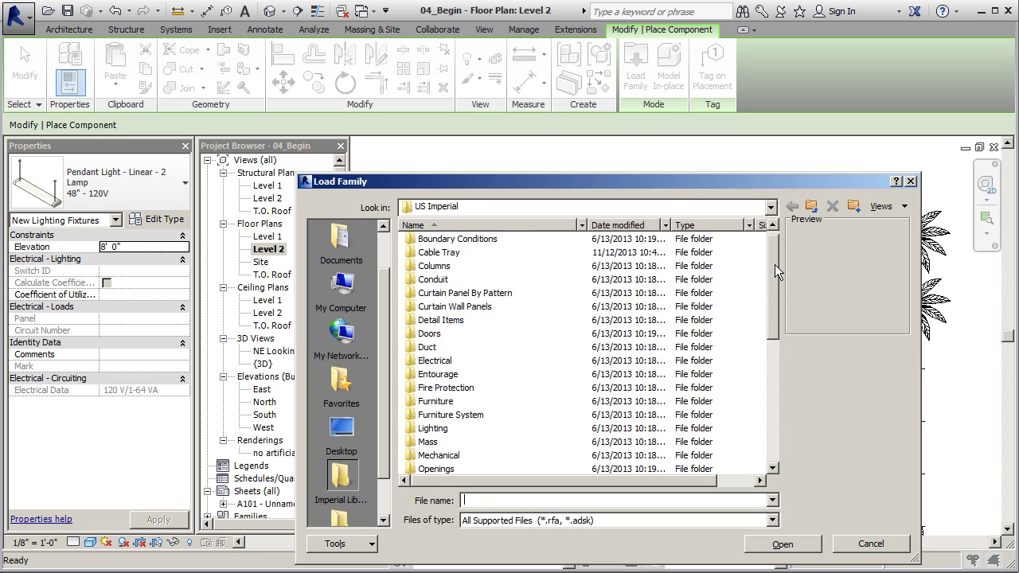
- Browse to Lighting > Architectural > Internal and load the Table Lamp - Hemispheric family
drag(774, 264, 769, 307)
click(414, 350)
double_click(414, 351)
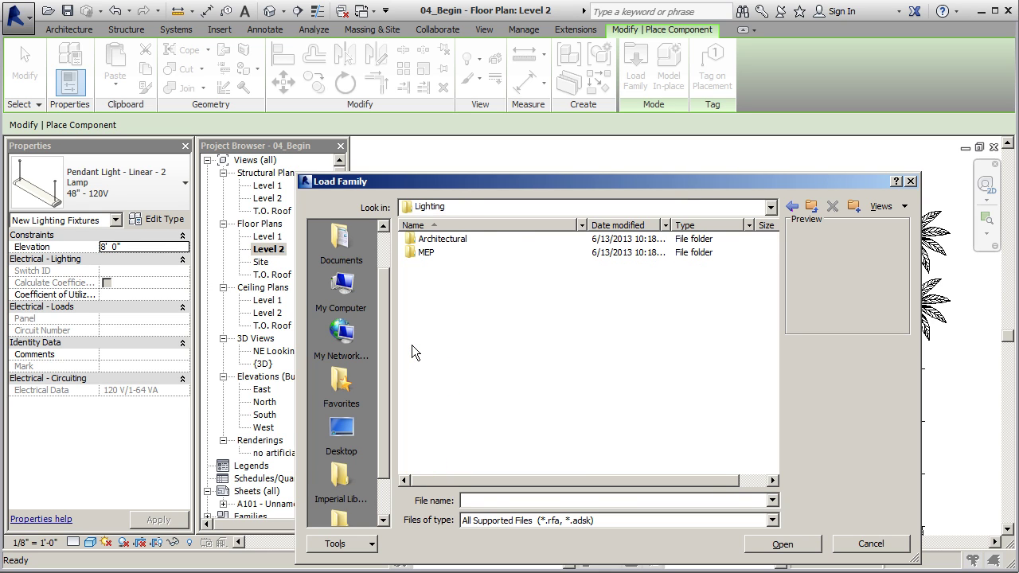
double_click(412, 243)
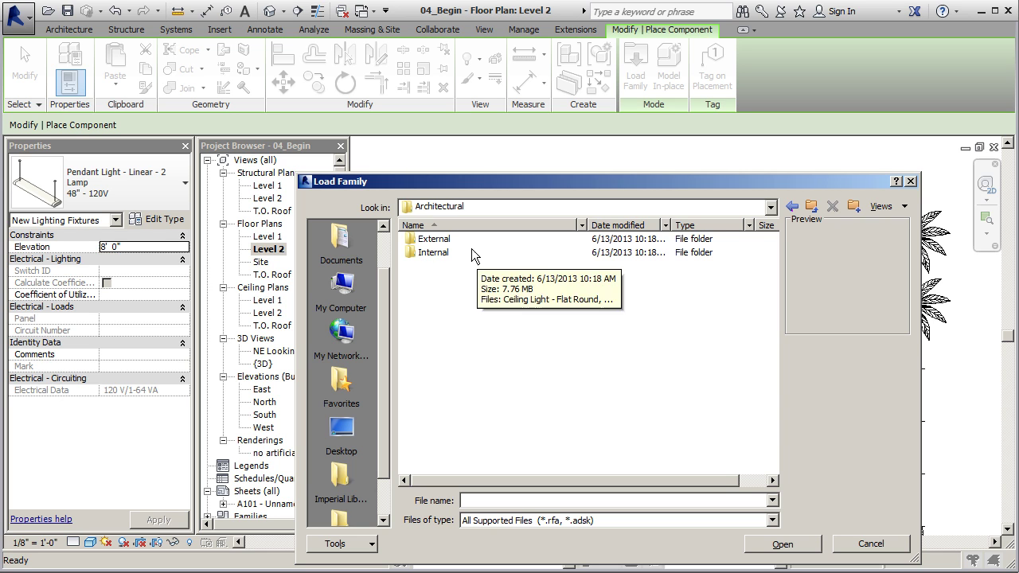
double_click(430, 254)
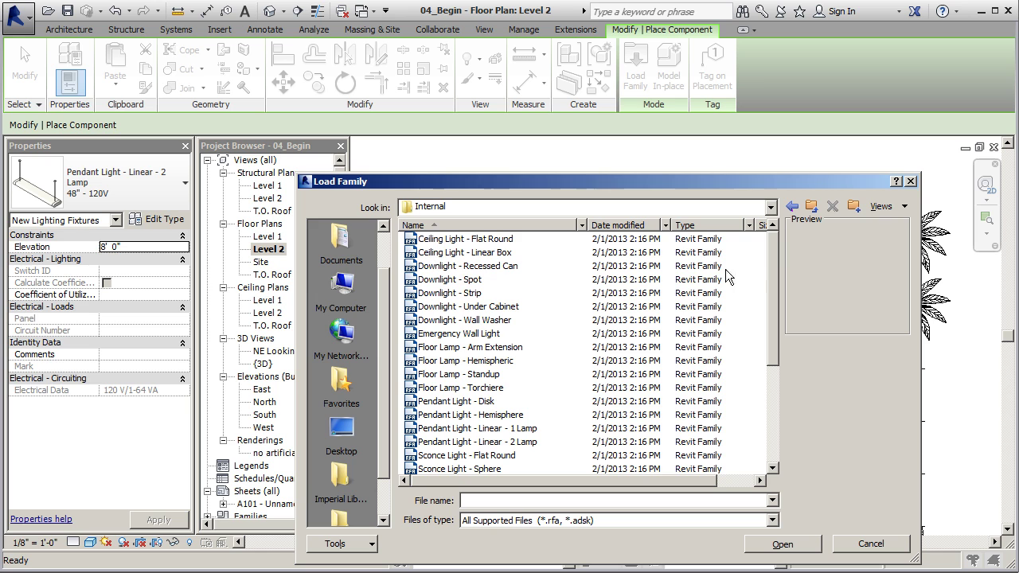
drag(769, 268, 761, 311)
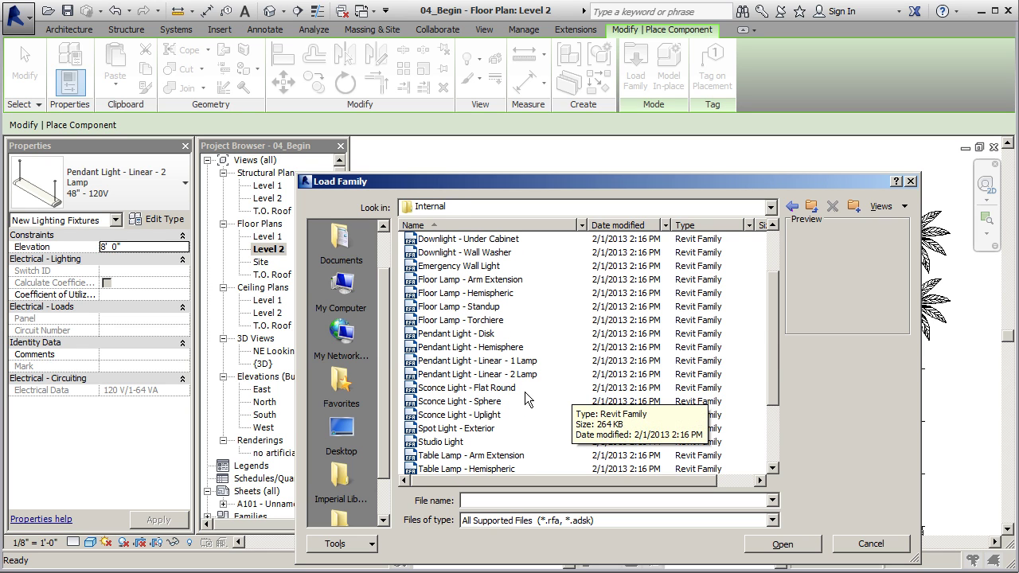
drag(772, 329, 765, 364)
click(491, 431)
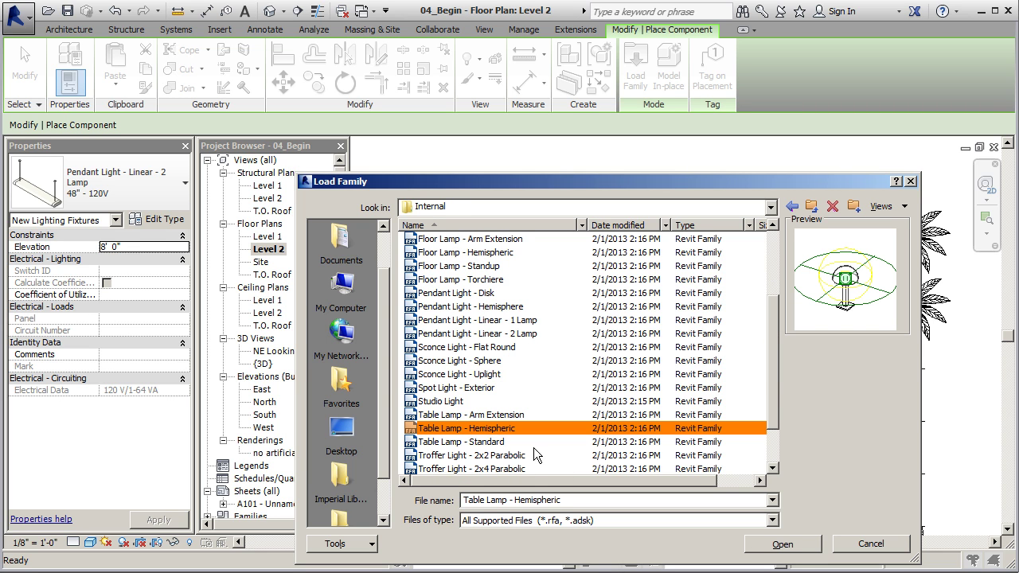
click(782, 547)
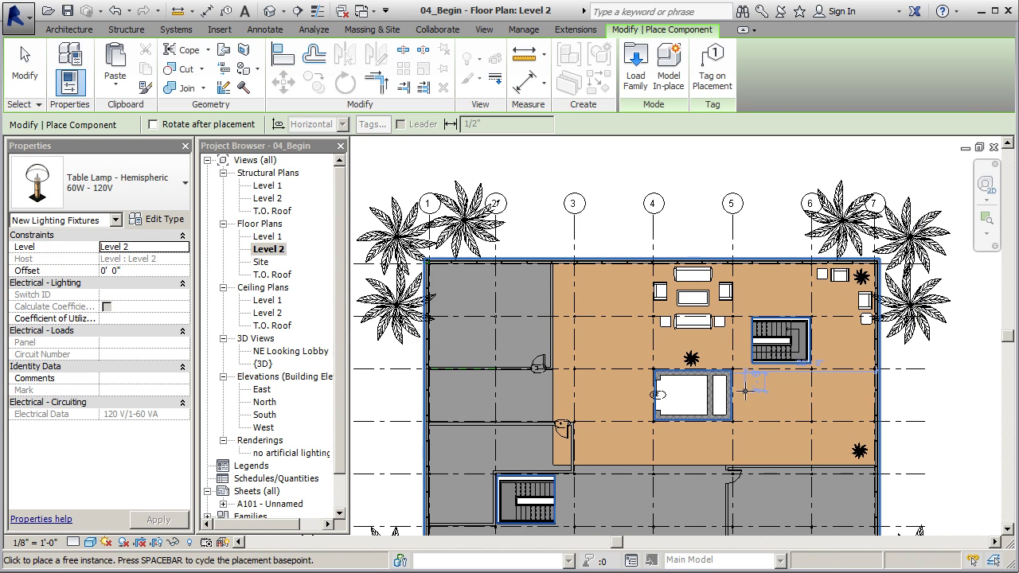
scroll(663, 312, up, 4)
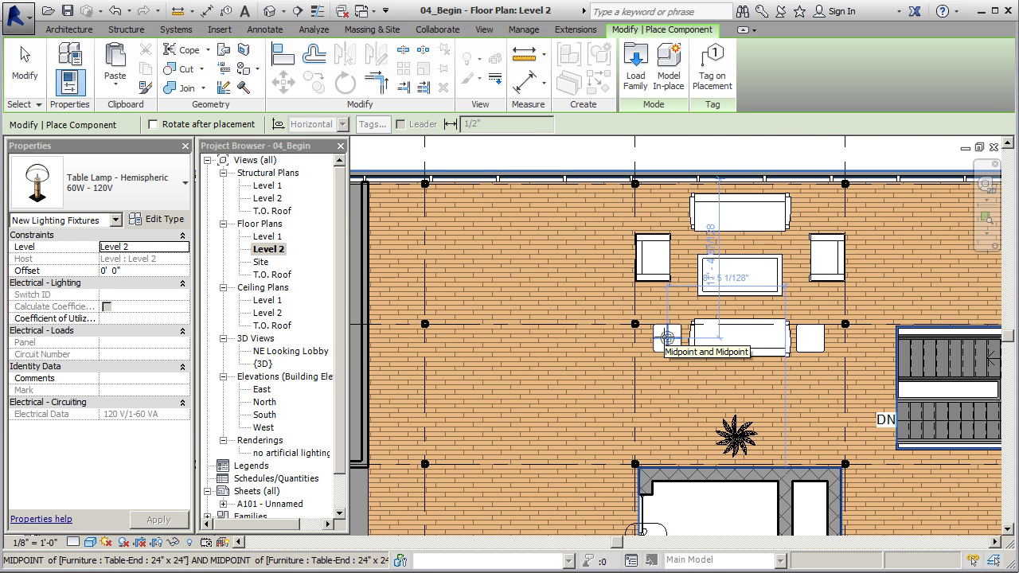
middle_drag(667, 338, 716, 316)
scroll(555, 414, up, 1)
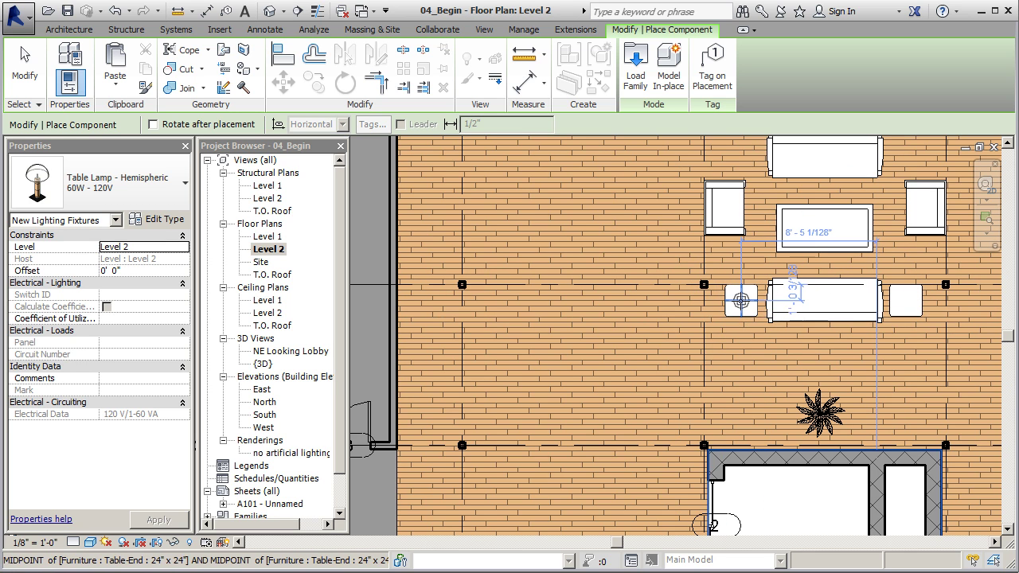
- Set the table lamp offset to 1' 6" and place lamps on the left and right end tables
click(139, 273)
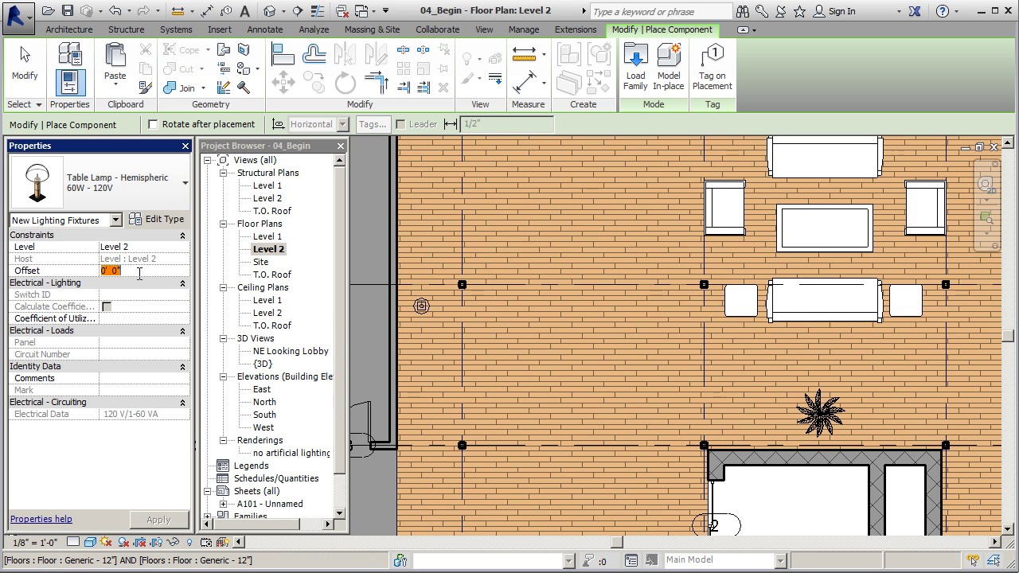
text(1)
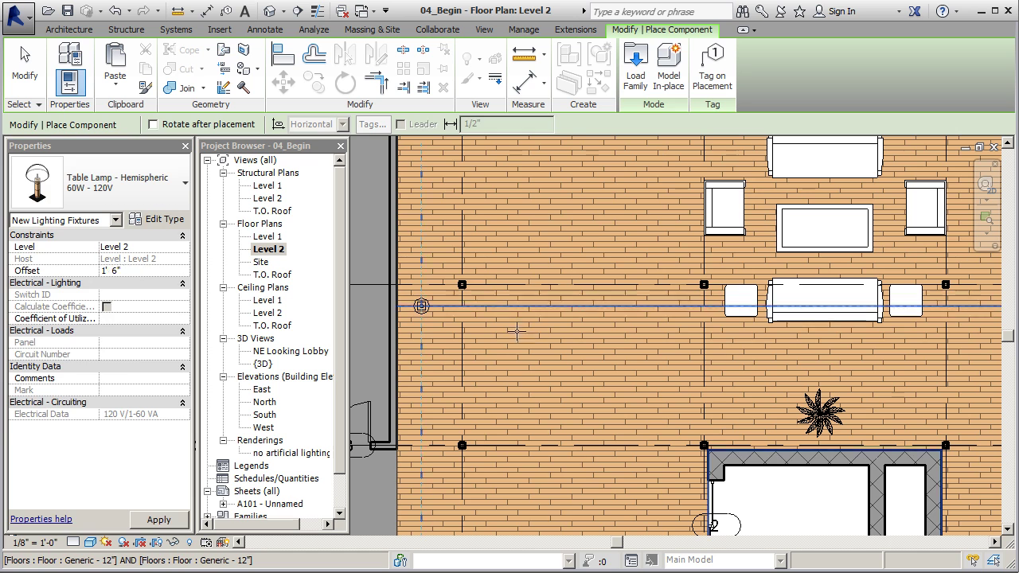
click(739, 300)
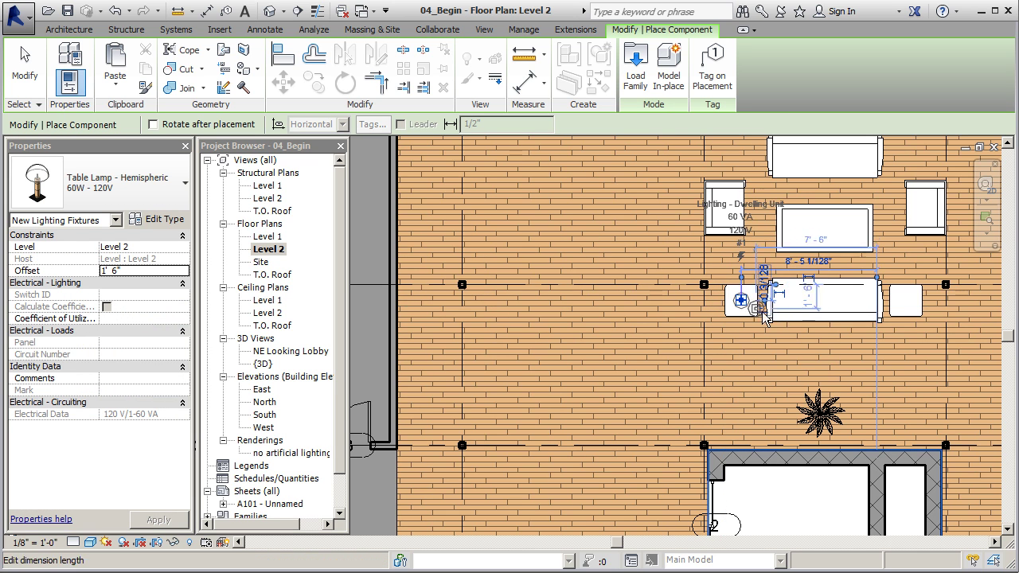
middle_drag(846, 300, 637, 292)
scroll(637, 292, up, 3)
click(741, 294)
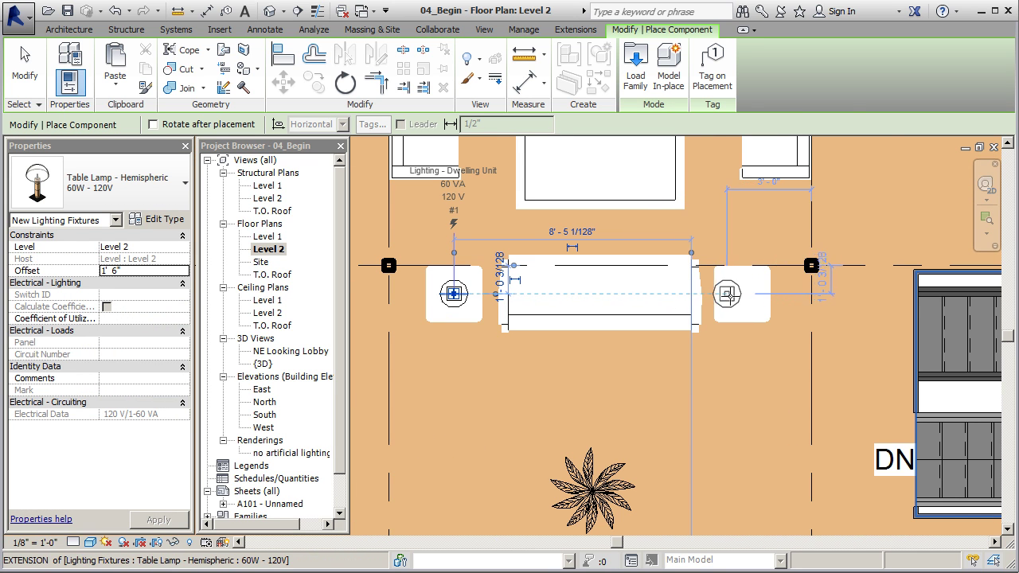
- Place table lamps at the armchair's end table and the east end table, then finish
scroll(591, 386, down, 4)
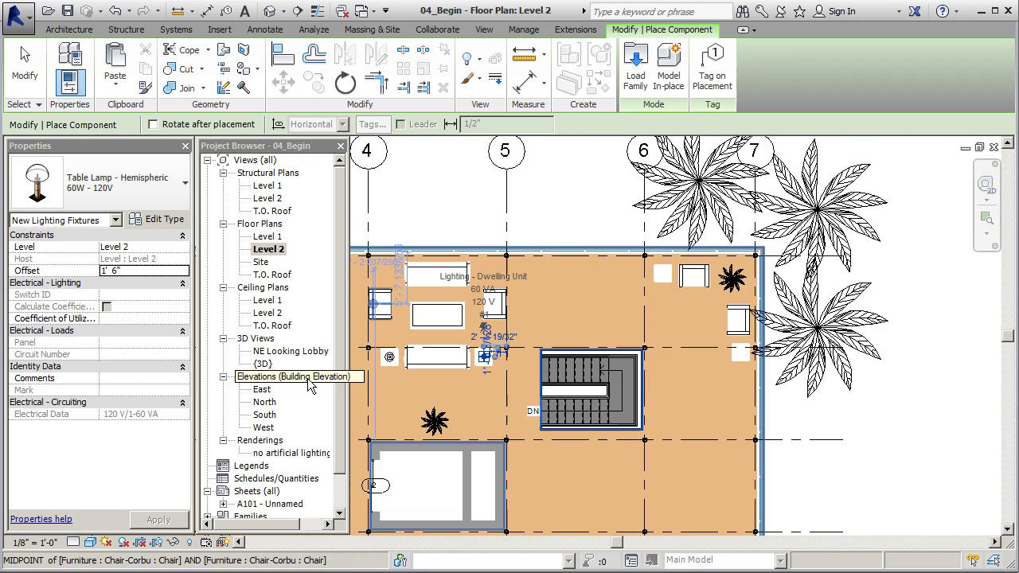
scroll(780, 299, up, 5)
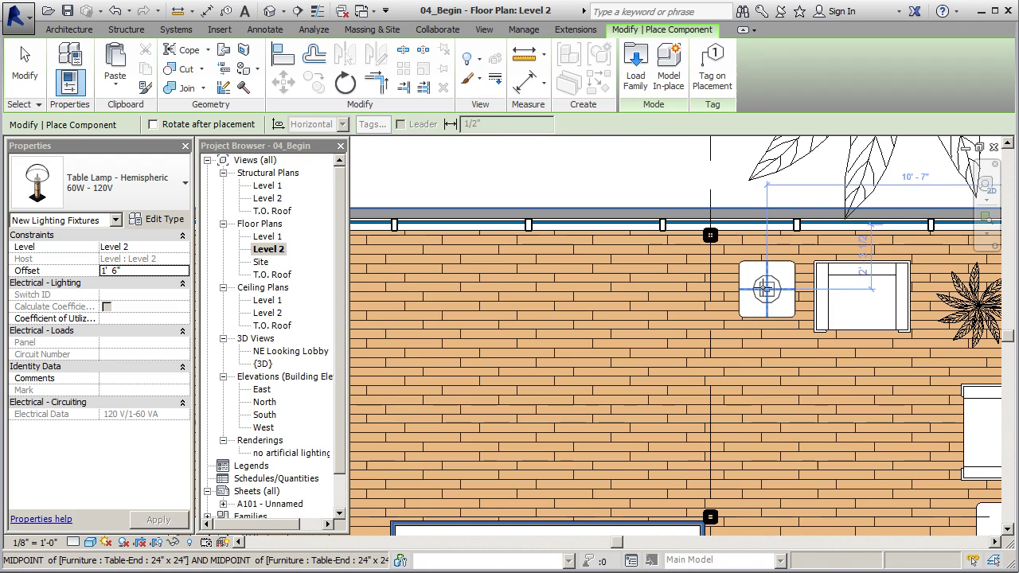
click(769, 293)
scroll(796, 353, down, 2)
click(863, 405)
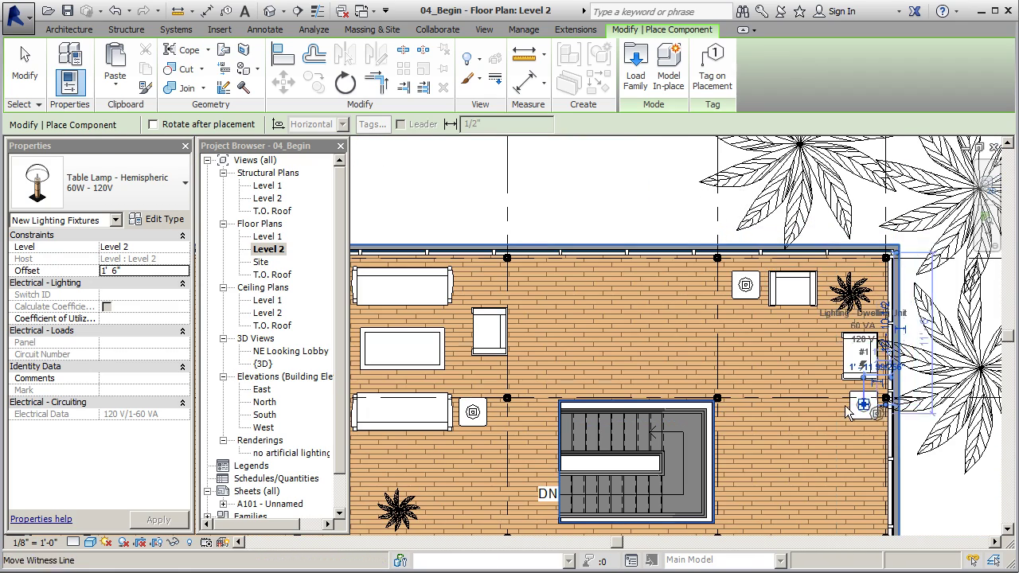
scroll(705, 290, down, 2)
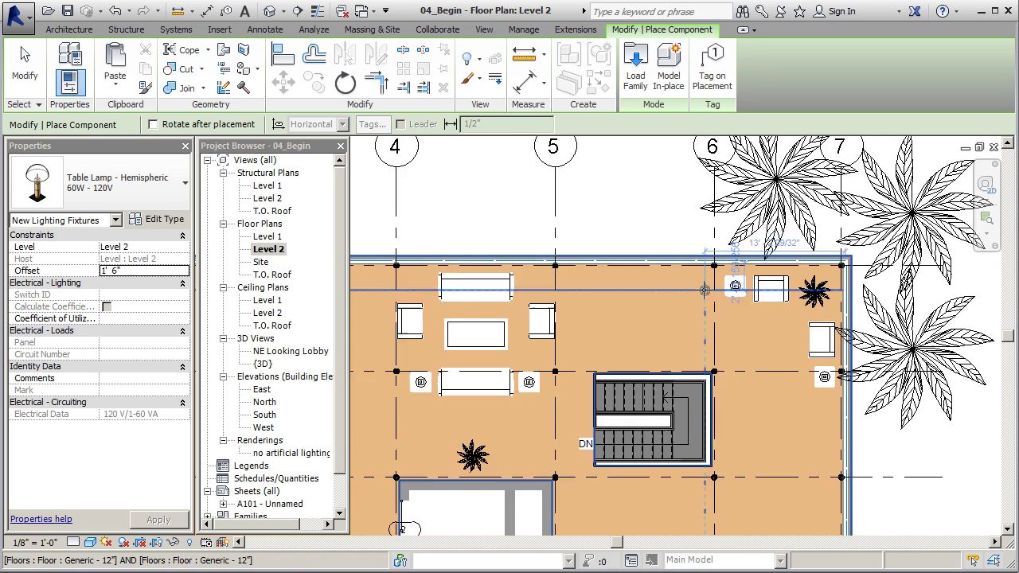
click(30, 76)
scroll(434, 469, up, 2)
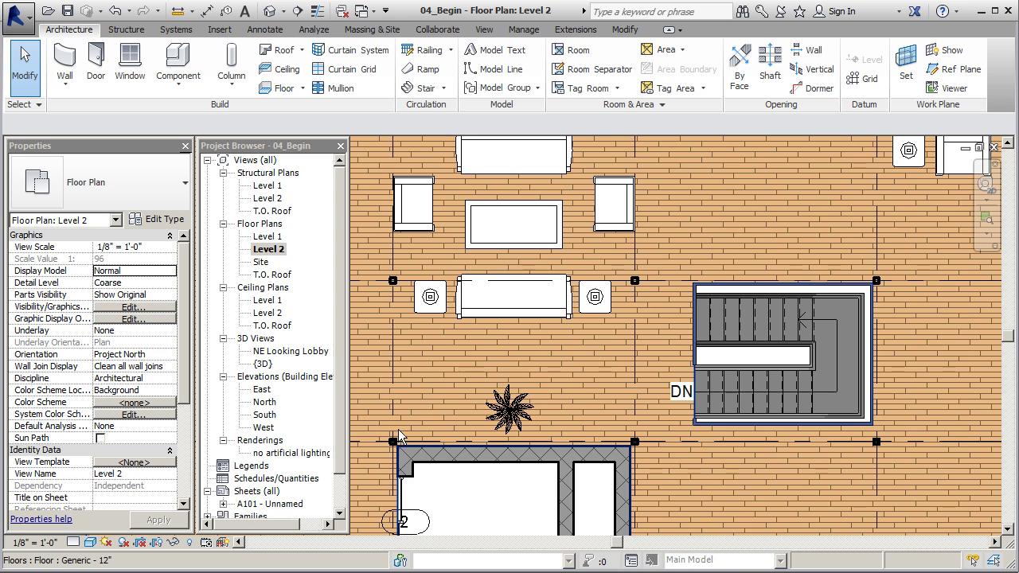
- Start another Component and scroll the type list to the Floor Lamp - Hemispheric types
scroll(641, 432, down, 2)
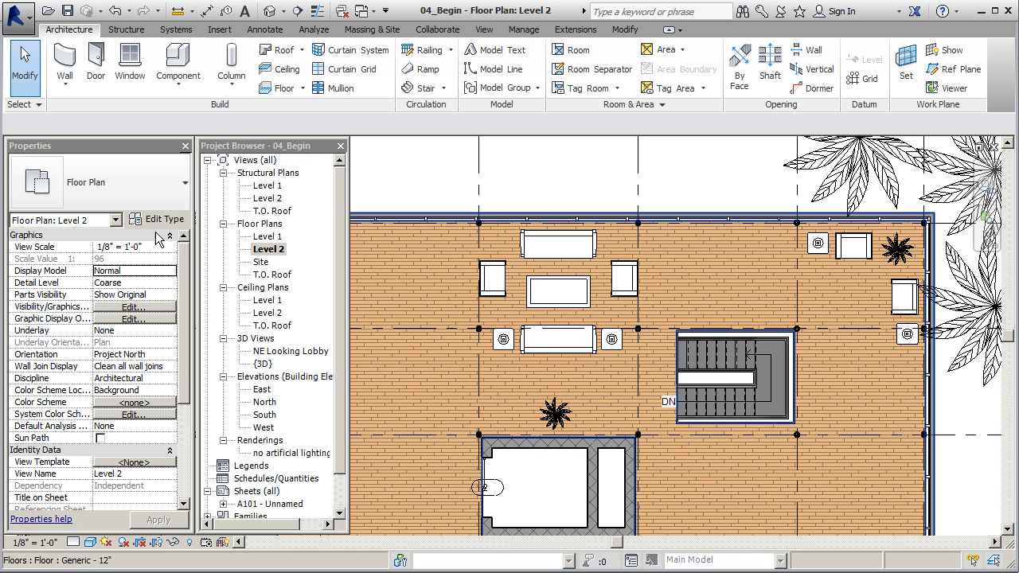
click(178, 64)
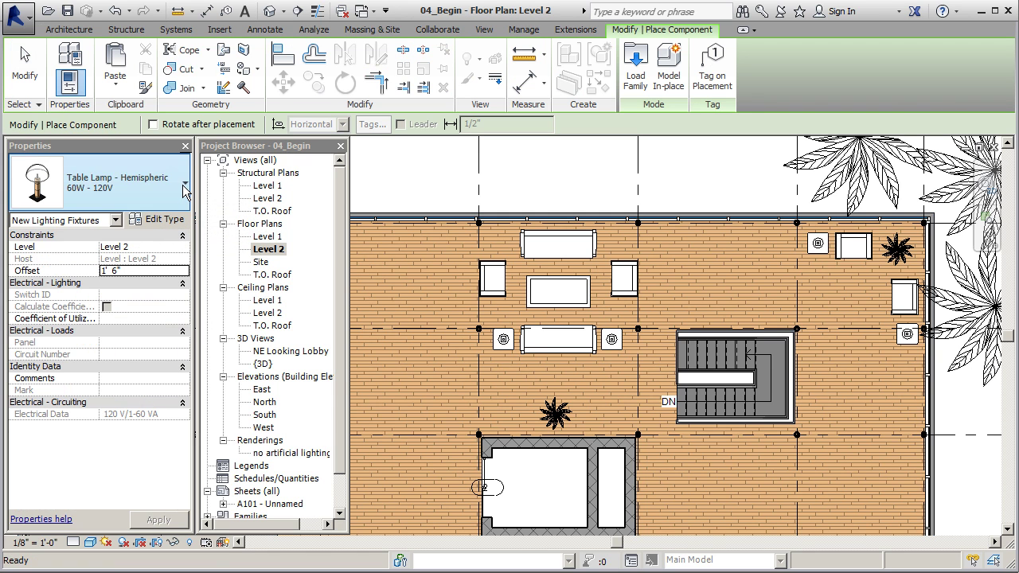
click(179, 183)
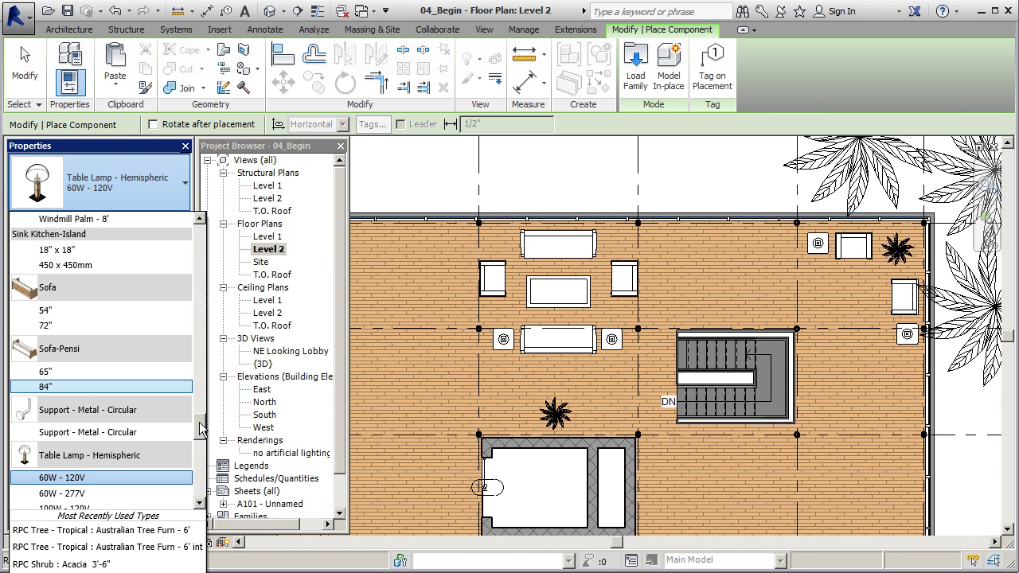
drag(199, 432, 202, 462)
drag(200, 459, 201, 264)
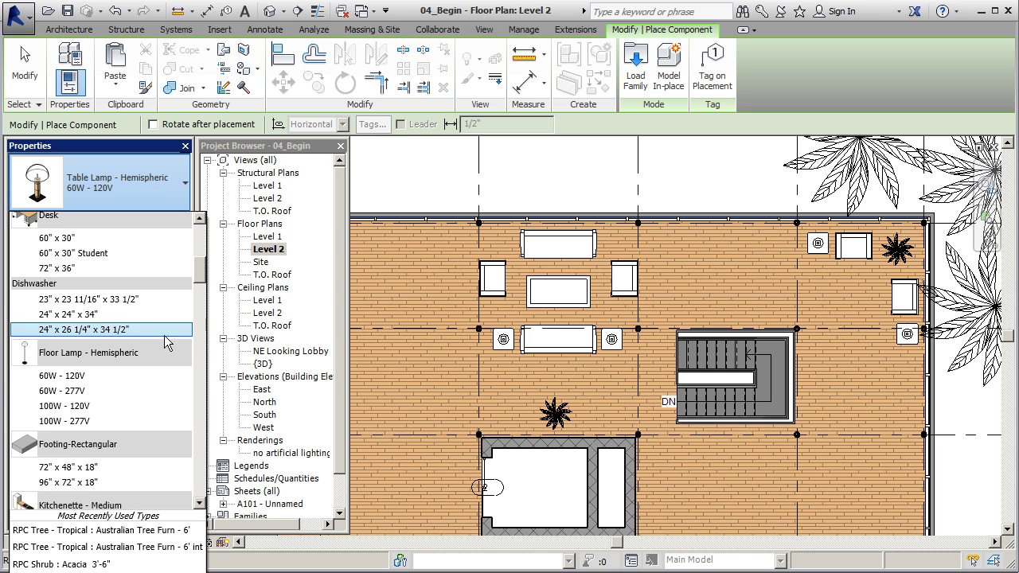
- Place two Floor Lamp - Hemispheric 60W - 120V lamps left and right of the potted plant
click(90, 375)
scroll(502, 433, up, 5)
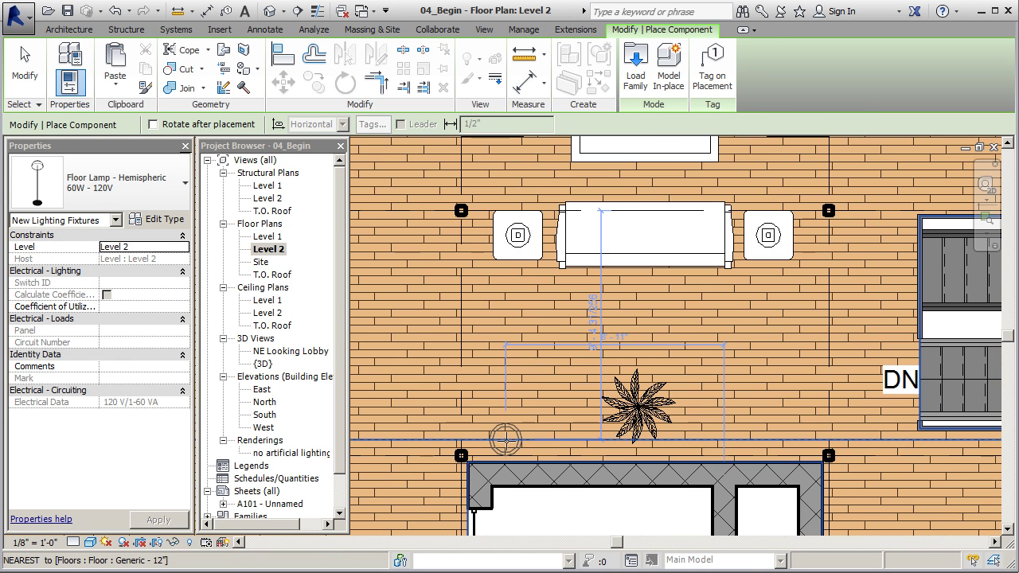
click(500, 440)
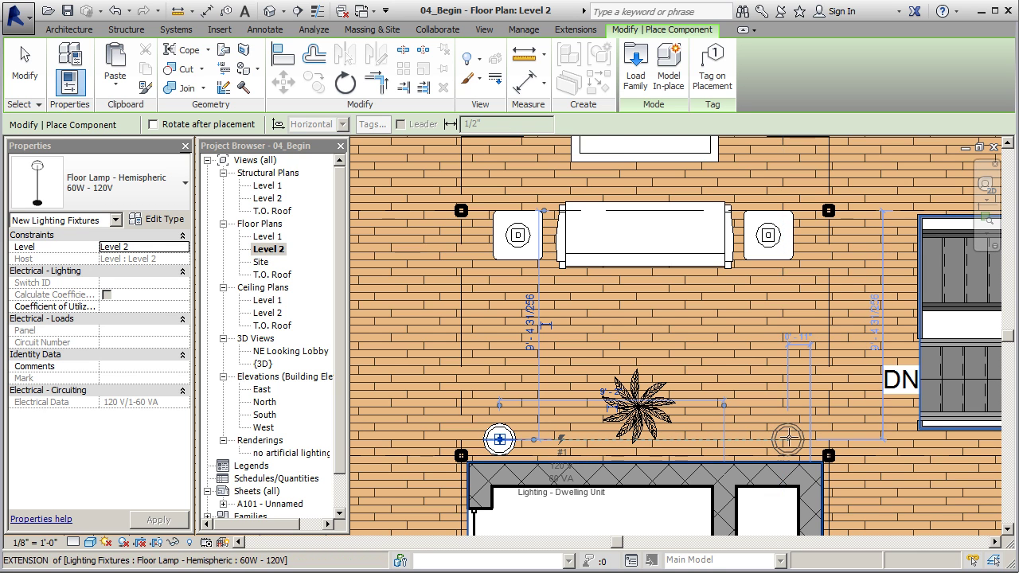
click(789, 440)
click(24, 64)
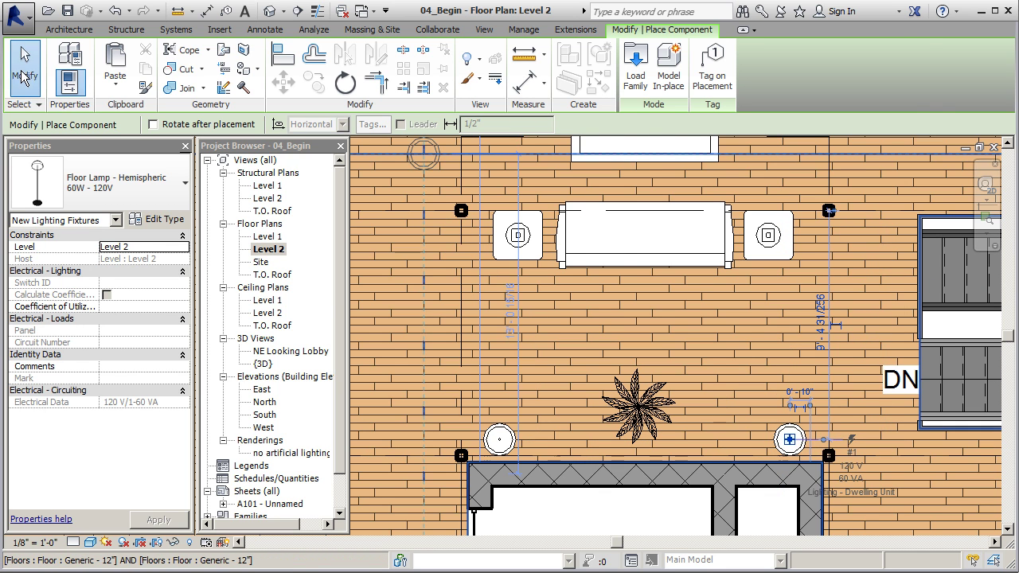
scroll(376, 288, down, 2)
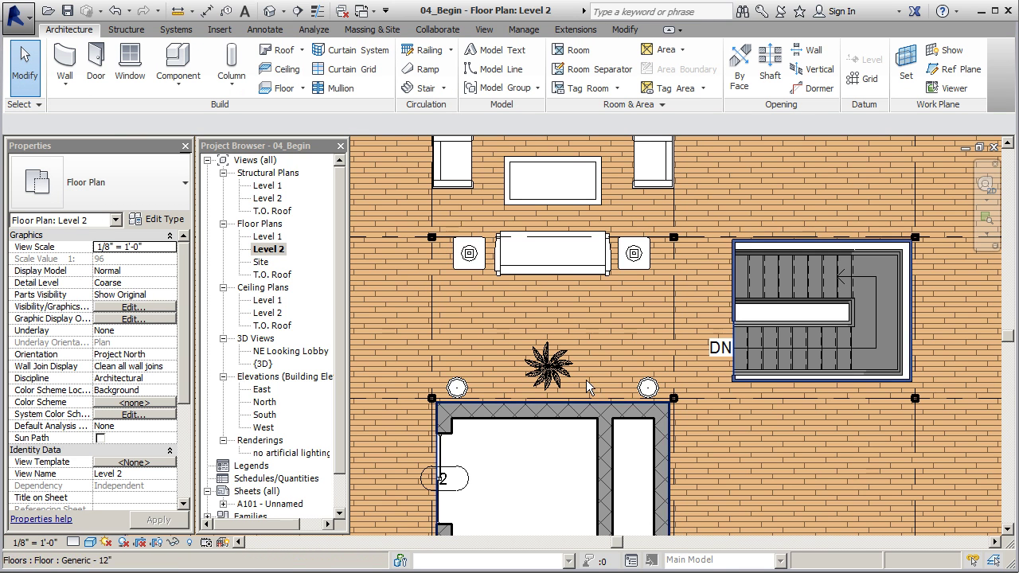
scroll(629, 380, down, 2)
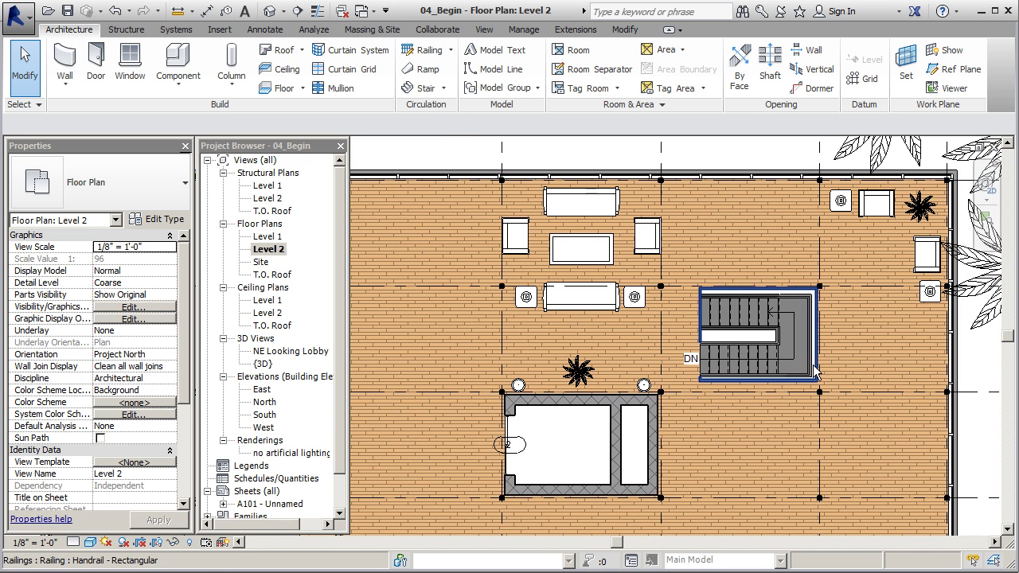
- Open the NE Looking Lobby 3D view and zoom around to inspect the new floor lamp
click(299, 353)
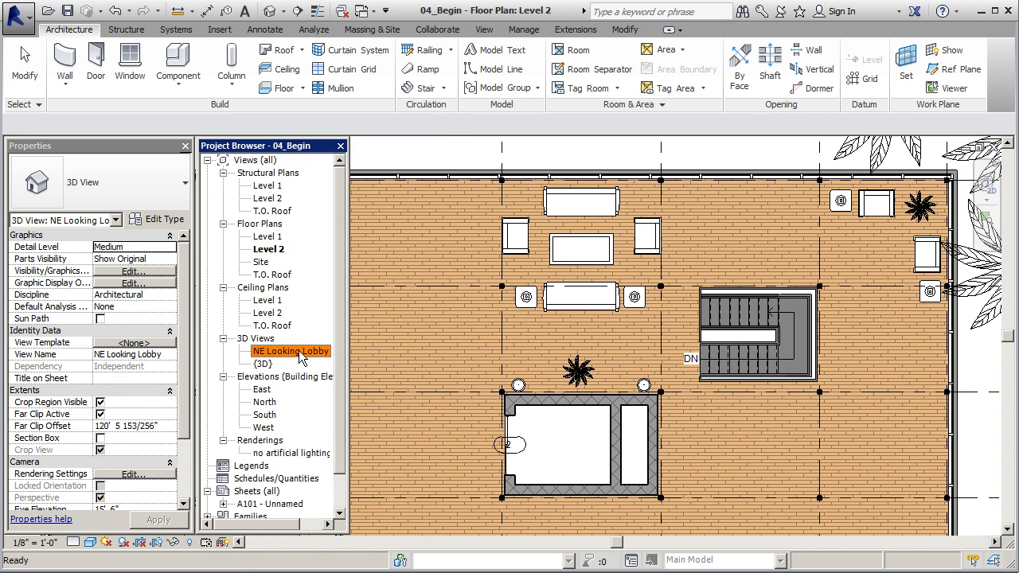
double_click(300, 353)
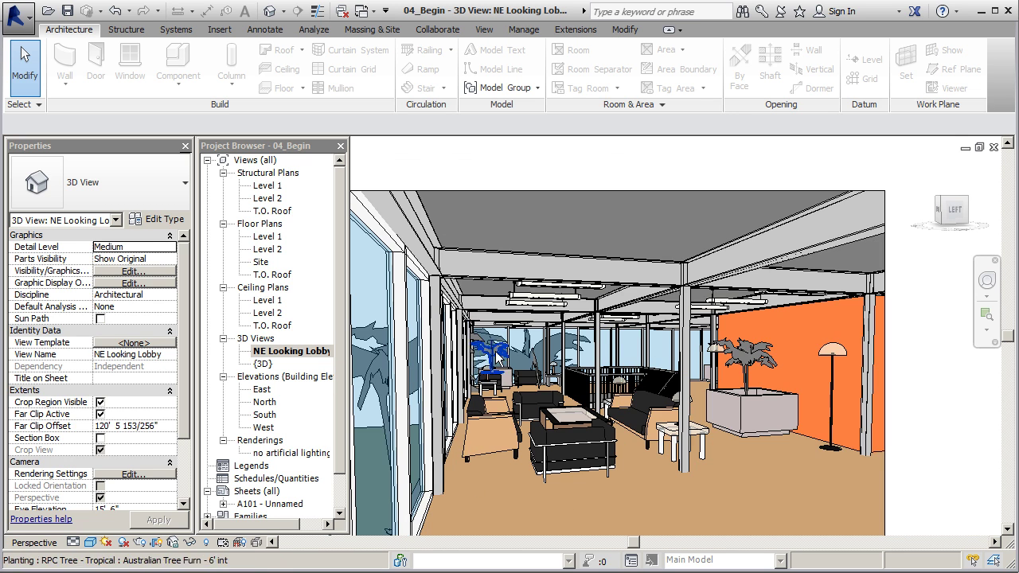
scroll(449, 390, down, 2)
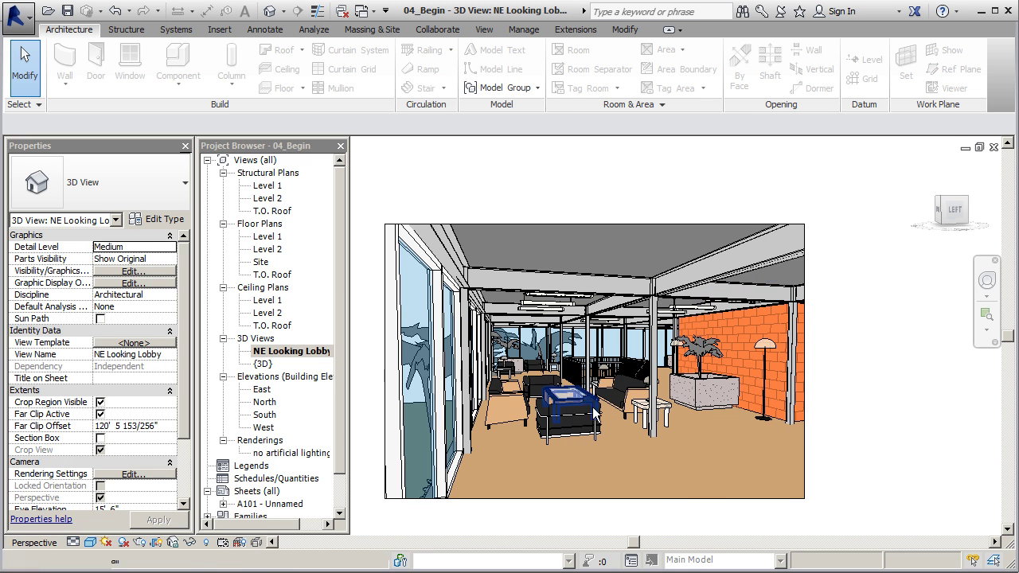
scroll(955, 336, down, 1)
scroll(722, 399, up, 3)
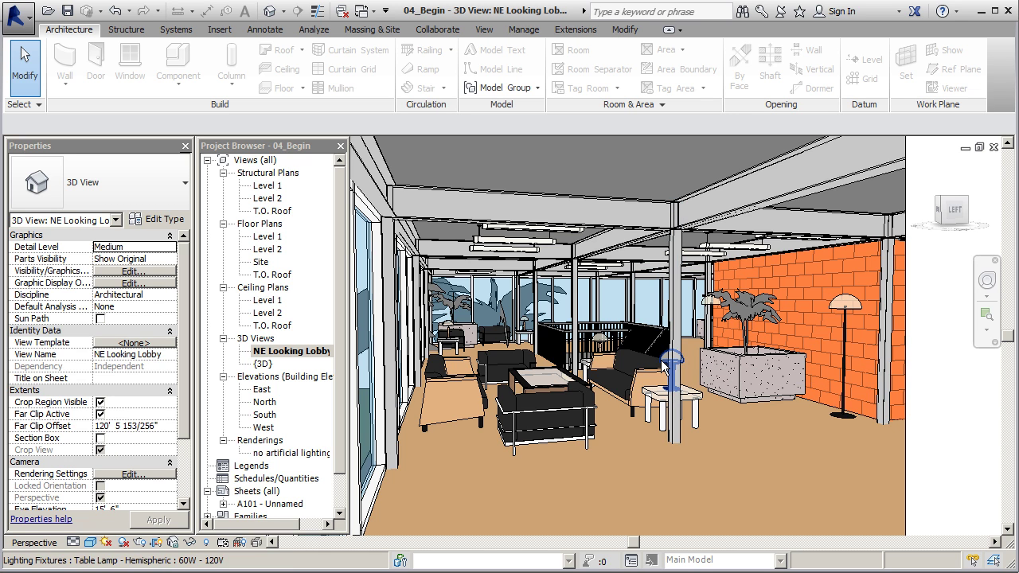
scroll(629, 325, down, 1)
scroll(629, 325, down, 1)
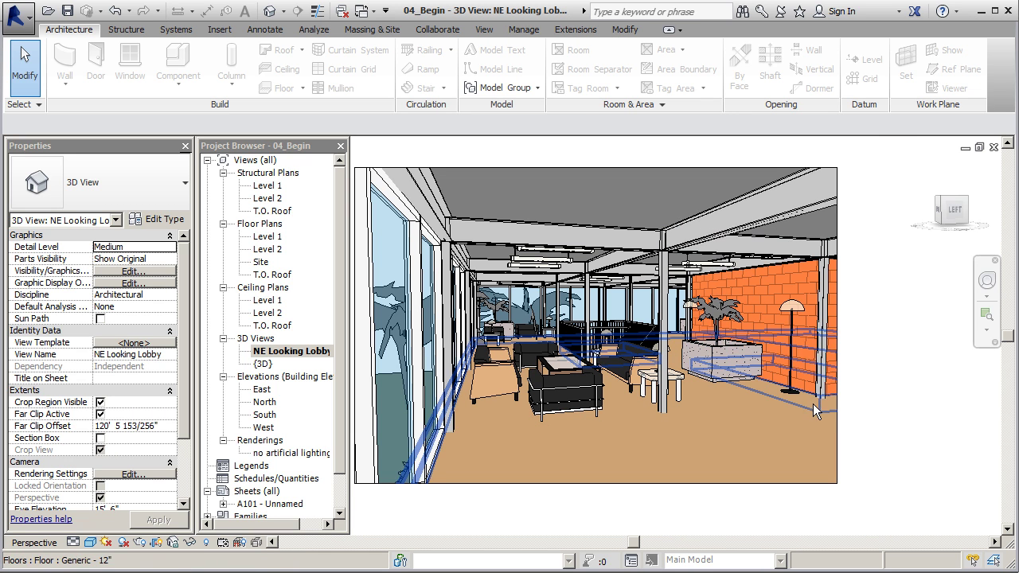
click(752, 201)
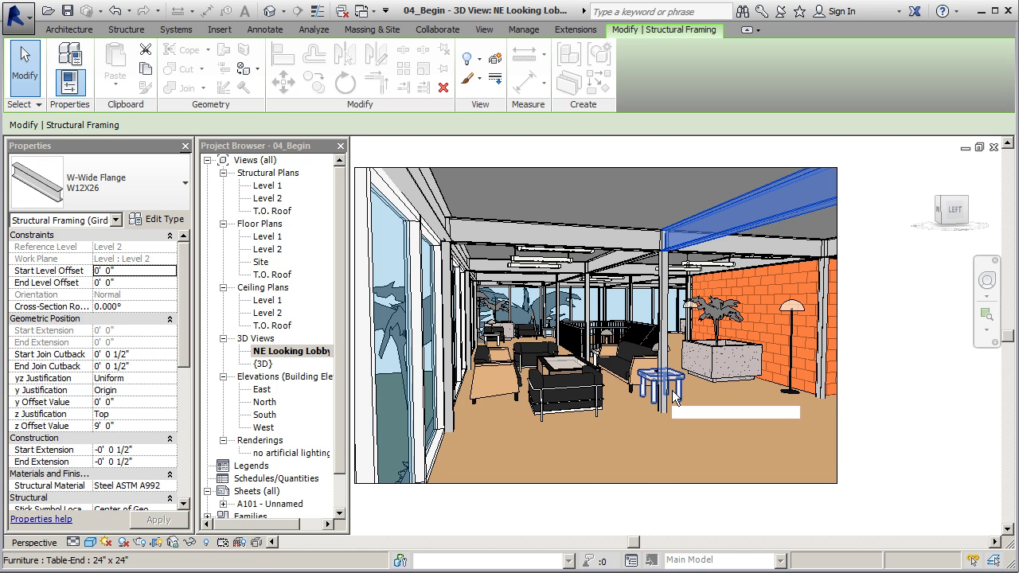
mouse_move(685, 428)
middle_down()
mouse_move(705, 430)
mouse_move(693, 421)
middle_up()
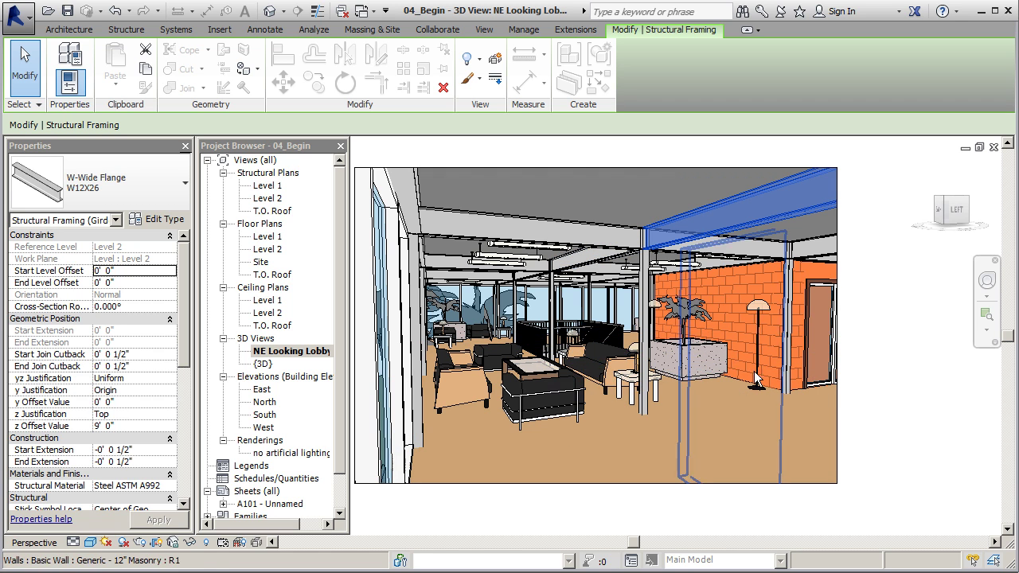
scroll(757, 354, down, 1)
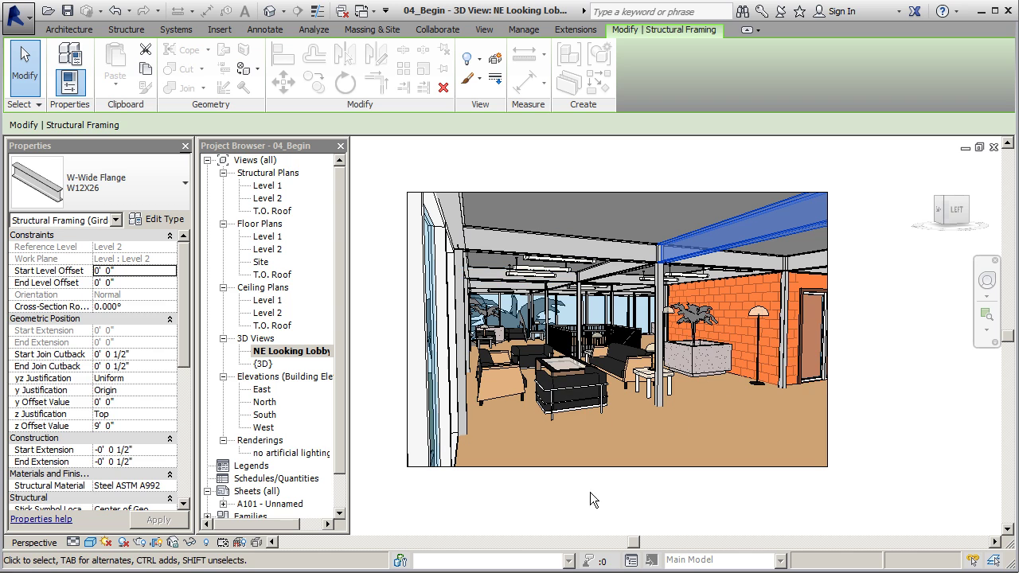
- Raise the bottom edge of the NE Looking Lobby crop region to hide some floor
click(895, 465)
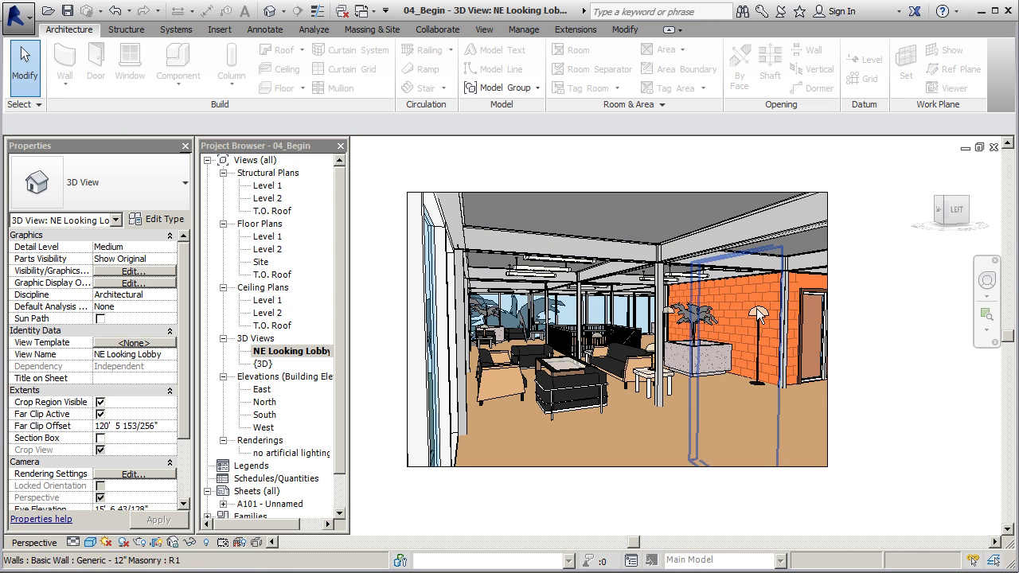
click(620, 466)
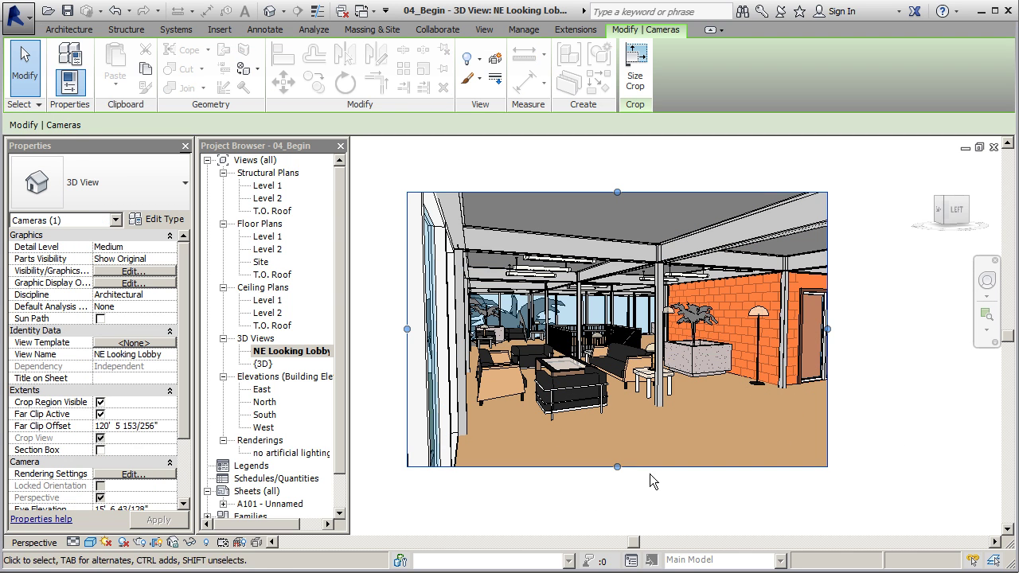
drag(617, 467, 618, 446)
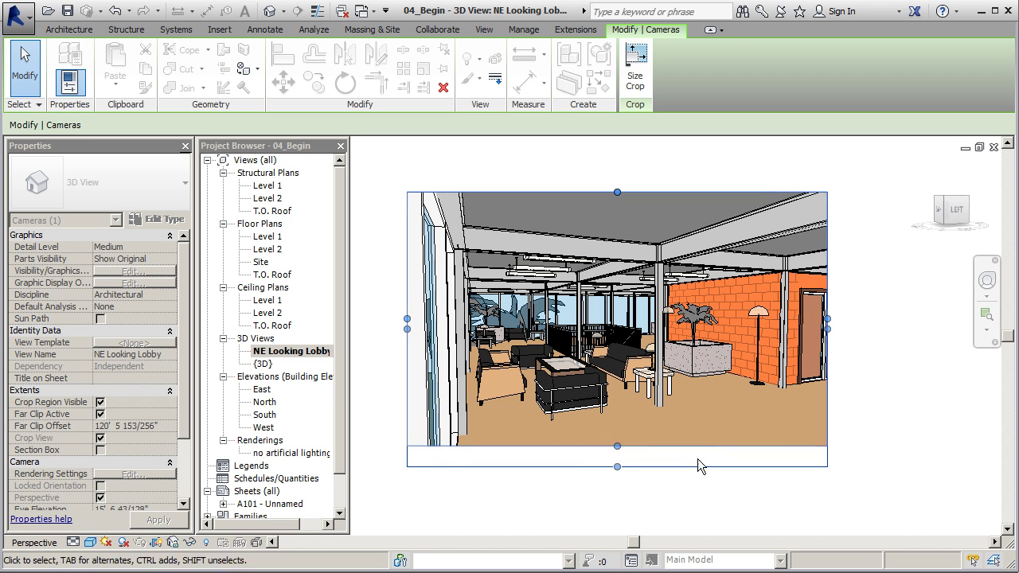
click(869, 430)
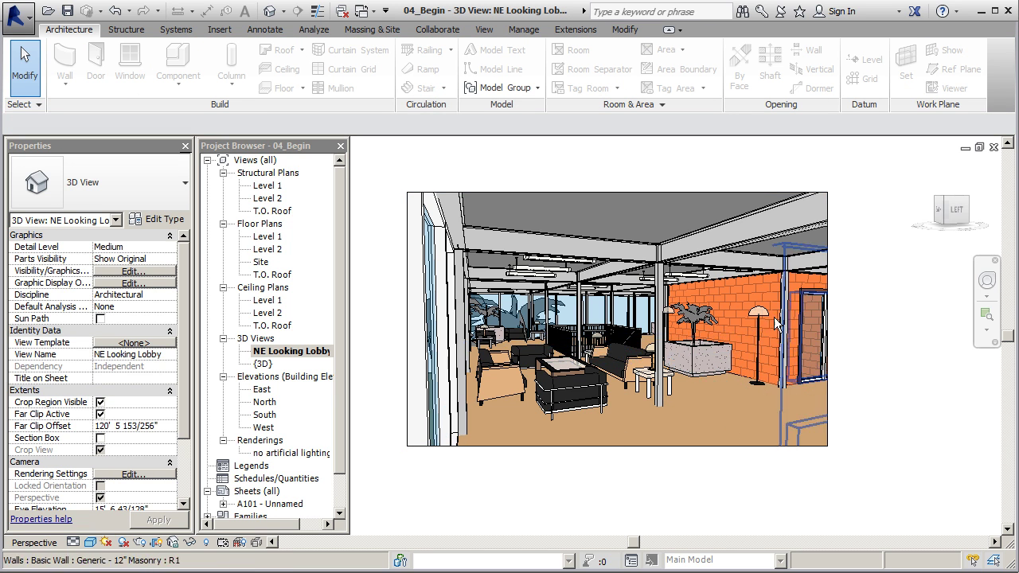